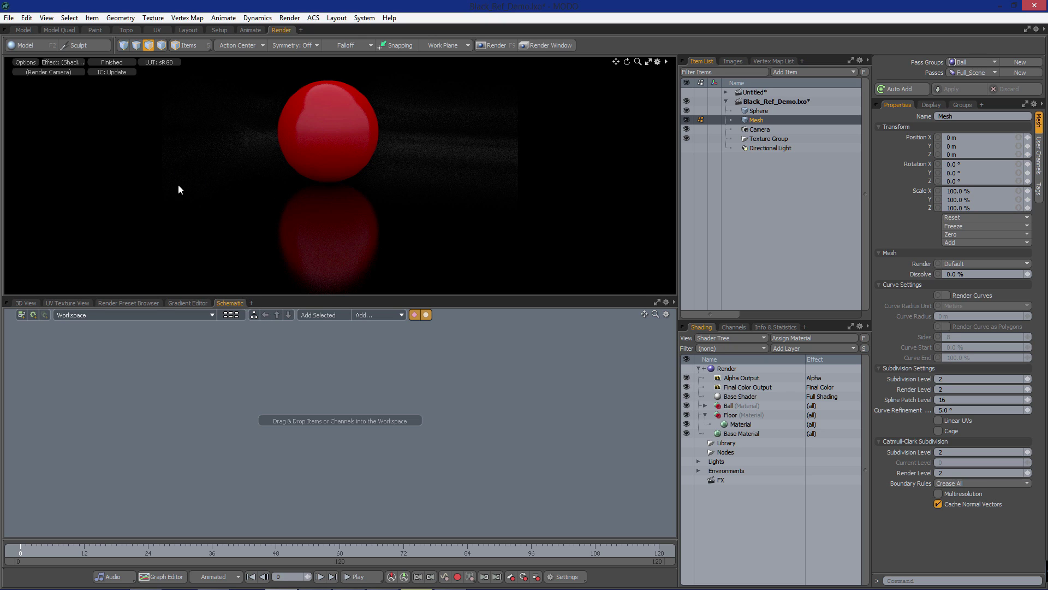
# Step: Show the 3D view in the lower panel with Advanced OpenGL shading
pyautogui.click(26, 303)
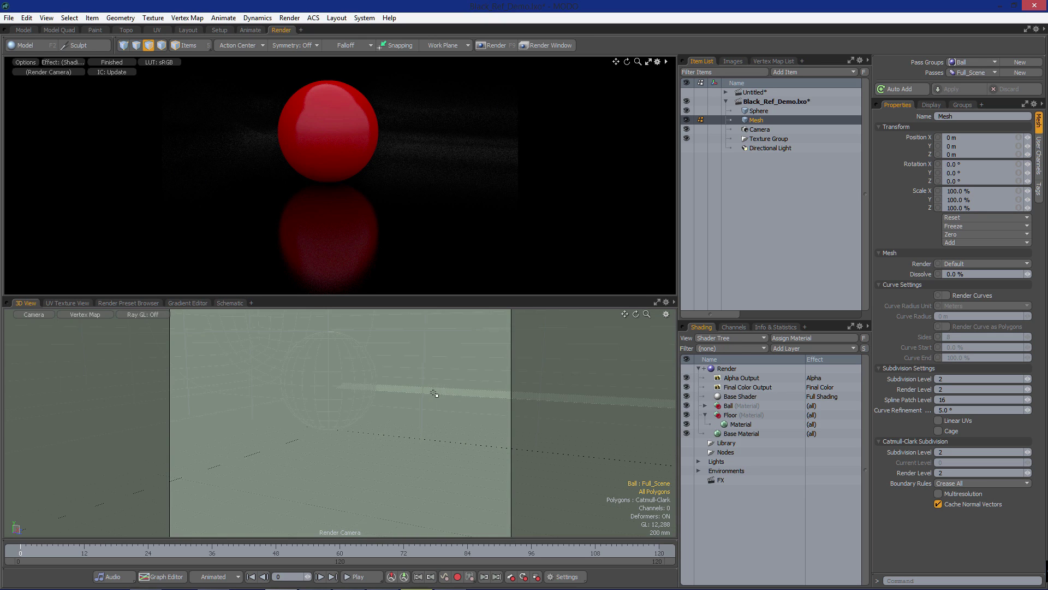
pyautogui.click(175, 303)
pyautogui.click(26, 303)
pyautogui.click(93, 315)
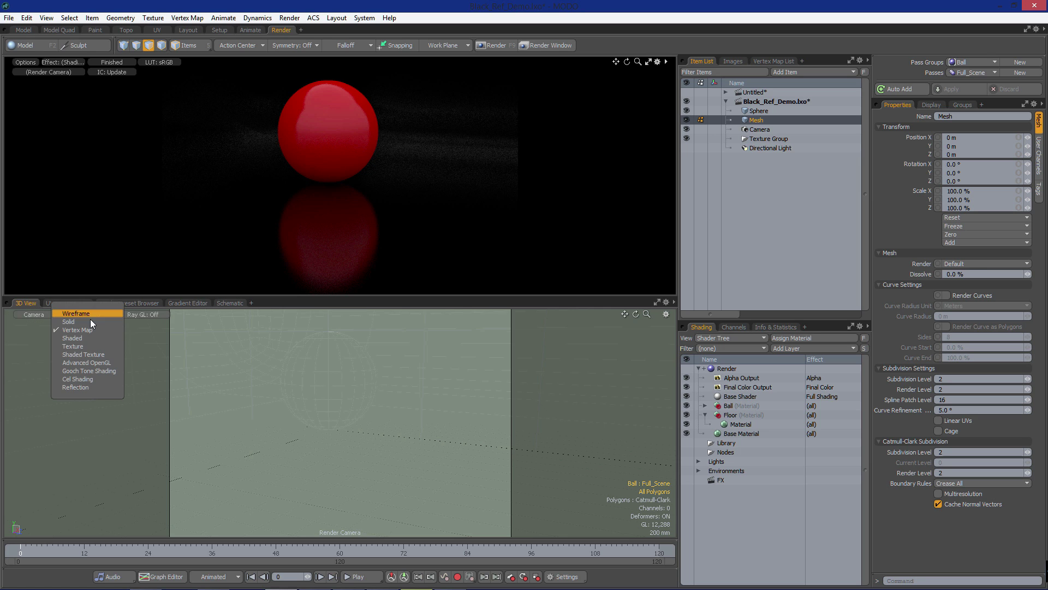
pyautogui.click(104, 362)
# Step: Switch to a perspective view and zoom out to see the ball and whole backdrop
pyautogui.hotkey('ctrl', 'space')
pyautogui.click(397, 390)
pyautogui.keyDown('ctrl'); pyautogui.keyDown('alt'); pyautogui.moveTo(457, 411); pyautogui.dragTo(399, 420); pyautogui.keyUp('alt'); pyautogui.keyUp('ctrl')
pyautogui.keyDown('alt'); pyautogui.moveTo(398, 421); pyautogui.dragTo(349, 460); pyautogui.keyUp('alt')
pyautogui.press('3')
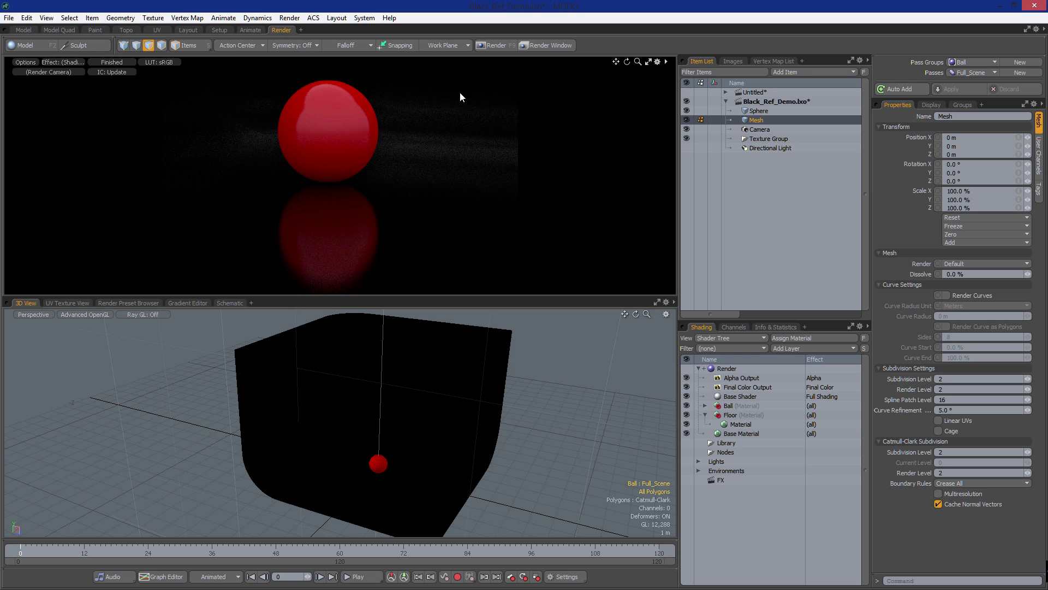
# Step: Select the flat floor polygons in front of the curved backdrop
pyautogui.moveTo(419, 484)
pyautogui.mouseDown()
pyautogui.moveTo(431, 450)
pyautogui.moveTo(454, 457)
pyautogui.mouseUp()
pyautogui.scroll(2, 414, 459)
pyautogui.click(375, 505)
pyautogui.keyDown('alt'); pyautogui.moveTo(392, 514); pyautogui.dragTo(293, 452); pyautogui.keyUp('alt')
pyautogui.moveTo(273, 404)
pyautogui.mouseDown()
pyautogui.moveTo(346, 367)
pyautogui.moveTo(355, 405)
pyautogui.moveTo(513, 447)
pyautogui.moveTo(391, 430)
pyautogui.moveTo(393, 445)
pyautogui.moveTo(489, 440)
pyautogui.mouseUp()
pyautogui.click(434, 439)
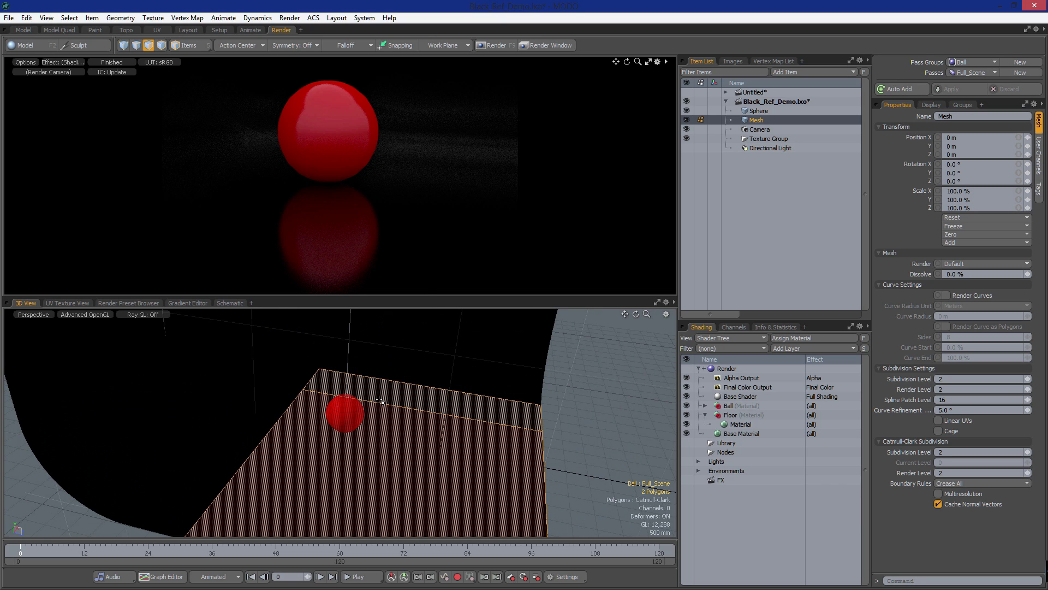
# Step: Loop-slice the floor polygons and space the slices uniformly
pyautogui.hotkey('alt', 'c')
pyautogui.click(407, 417)
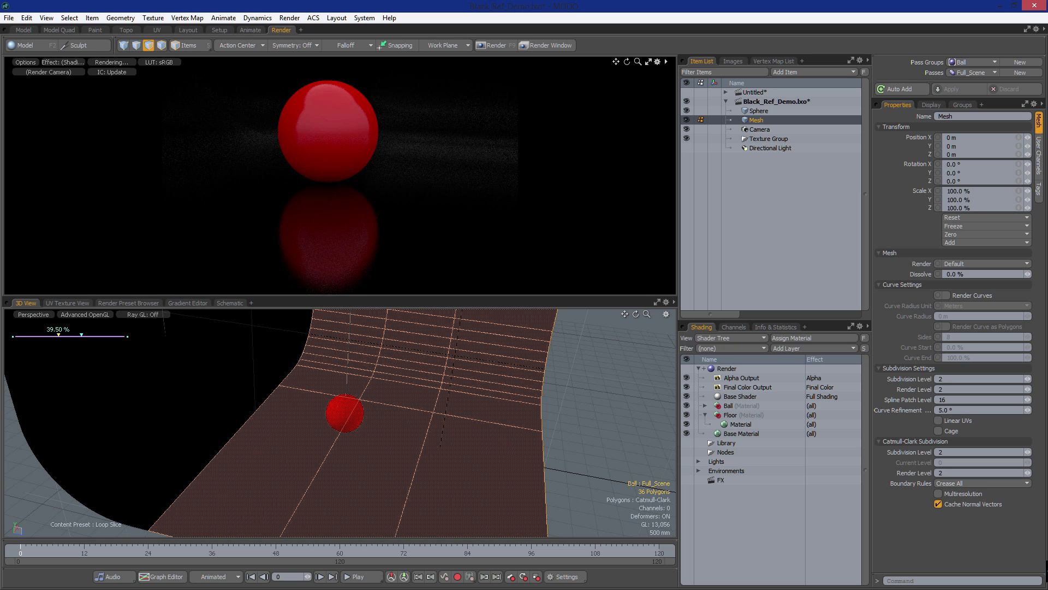
pyautogui.press('F2')
pyautogui.click(155, 375)
# Step: Loop-slice perpendicularly across two adjacent floor polygons to form a grid
pyautogui.moveTo(143, 86); pyautogui.dragTo(742, 118)
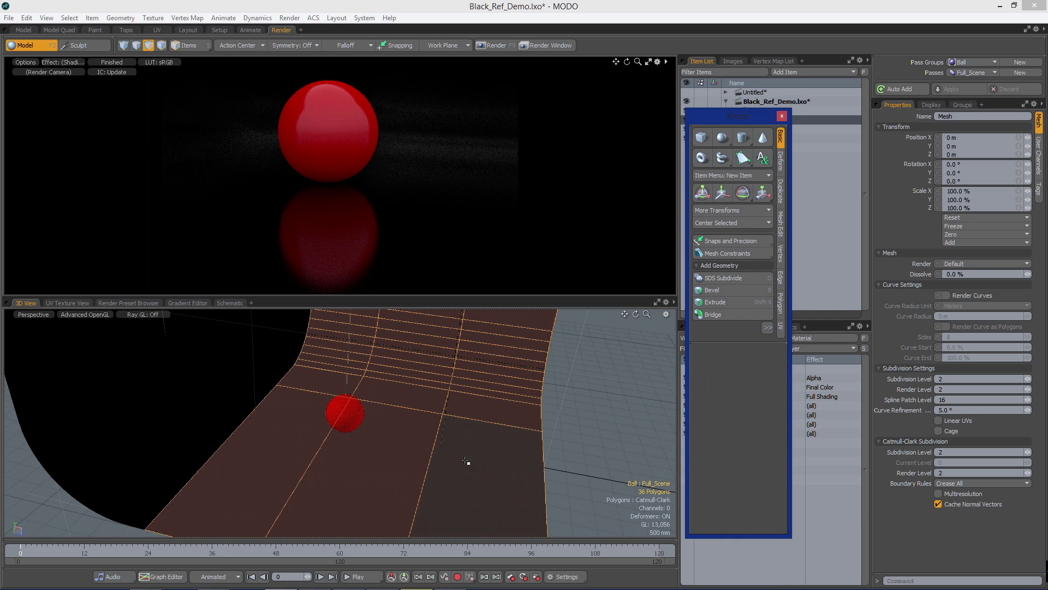
pyautogui.moveTo(466, 461); pyautogui.dragTo(400, 452)
pyautogui.hotkey('alt', 'c')
pyautogui.click(401, 452)
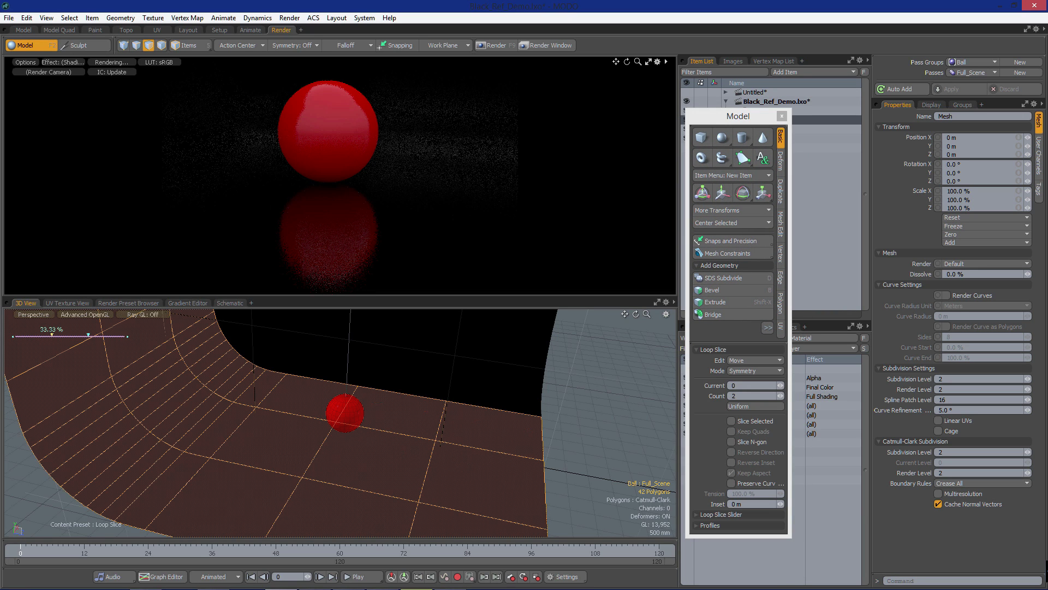
pyautogui.press('space')
# Step: Select the four floor polygons beside the ball and close the Model palette
pyautogui.moveTo(416, 486)
pyautogui.mouseDown()
pyautogui.moveTo(477, 464)
pyautogui.moveTo(432, 516)
pyautogui.mouseUp()
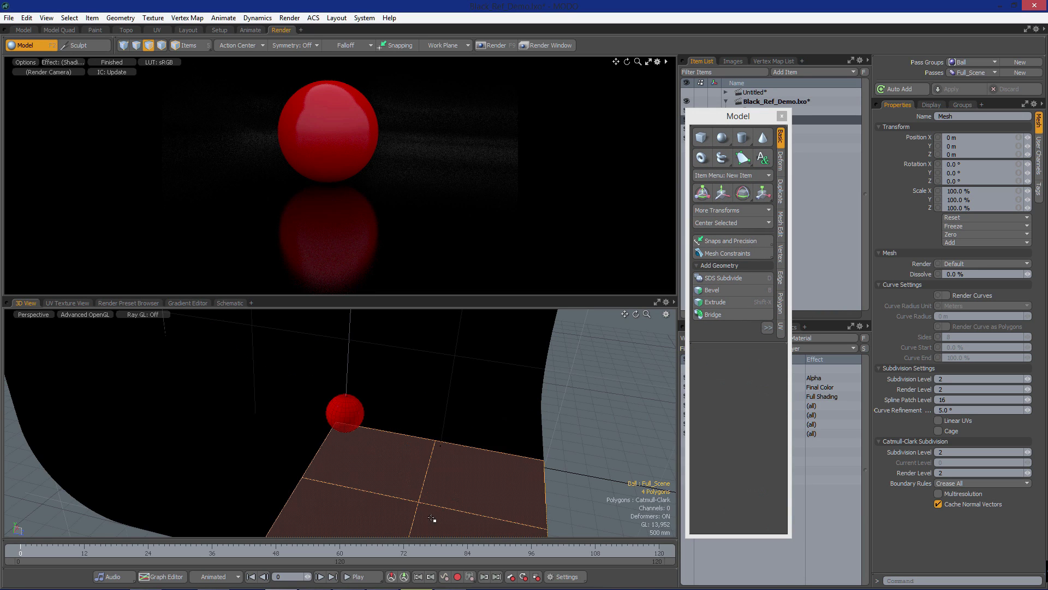
pyautogui.keyDown('alt'); pyautogui.moveTo(379, 443); pyautogui.dragTo(478, 369); pyautogui.keyUp('alt')
pyautogui.keyDown('alt'); pyautogui.moveTo(478, 369); pyautogui.dragTo(383, 391); pyautogui.keyUp('alt')
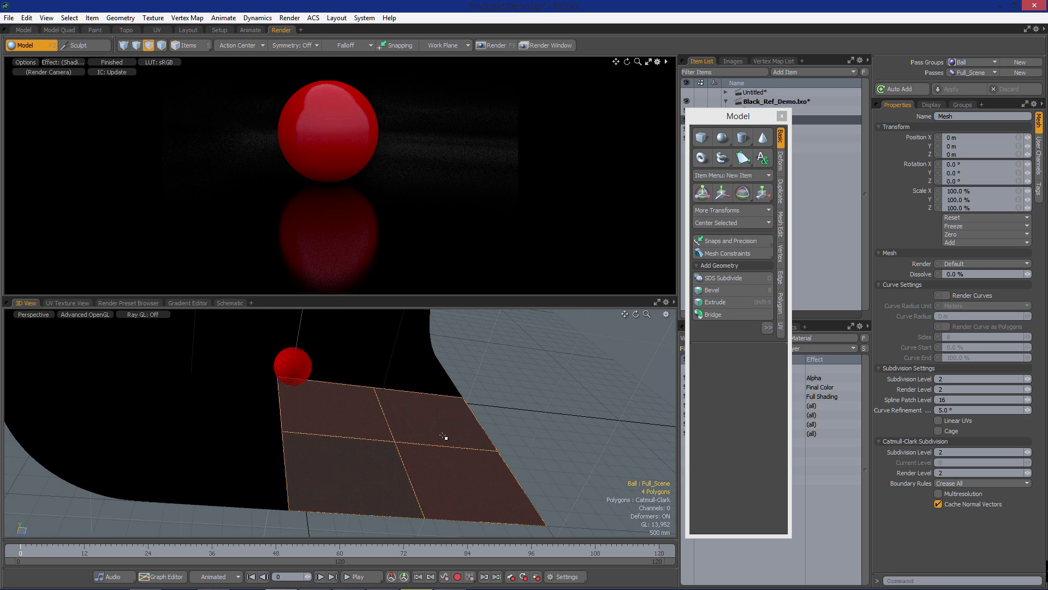
pyautogui.moveTo(367, 369)
pyautogui.mouseDown()
pyautogui.moveTo(248, 361)
pyautogui.moveTo(246, 478)
pyautogui.mouseUp()
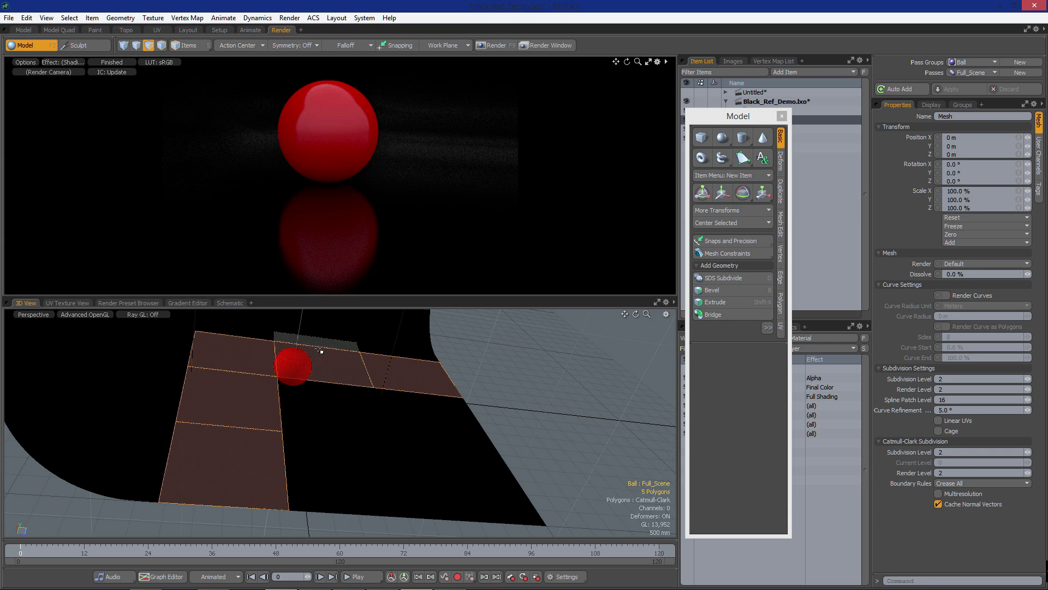
pyautogui.keyDown('alt'); pyautogui.moveTo(524, 368); pyautogui.dragTo(386, 405); pyautogui.keyUp('alt')
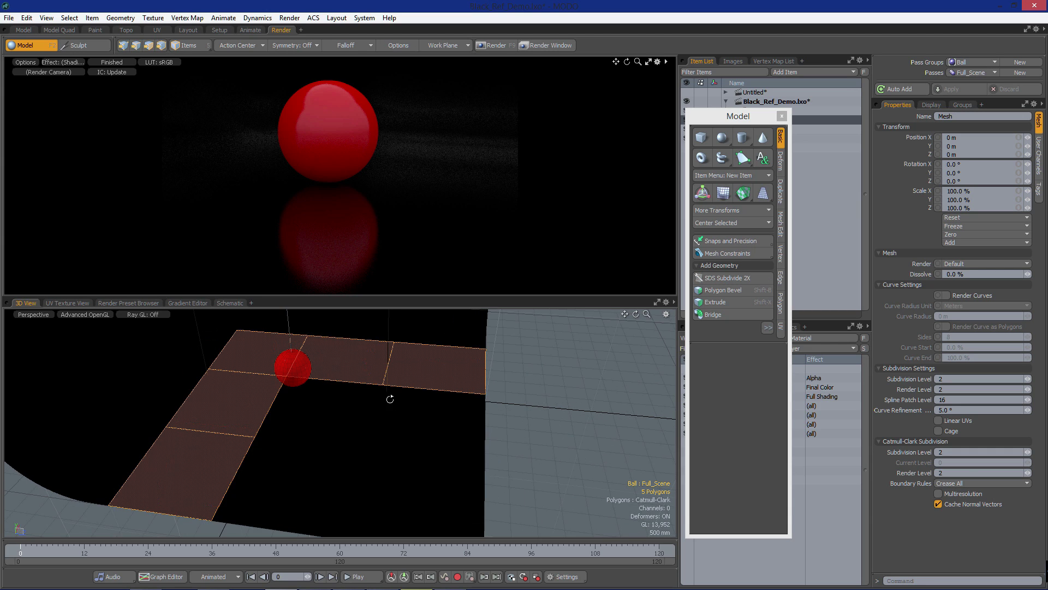
pyautogui.moveTo(752, 114); pyautogui.dragTo(686, 149)
pyautogui.click(716, 151)
pyautogui.moveTo(327, 361)
pyautogui.keyDown('alt'); pyautogui.mouseDown()
pyautogui.moveTo(297, 428)
pyautogui.moveTo(313, 403)
pyautogui.moveTo(405, 447)
pyautogui.mouseUp(); pyautogui.keyUp('alt')
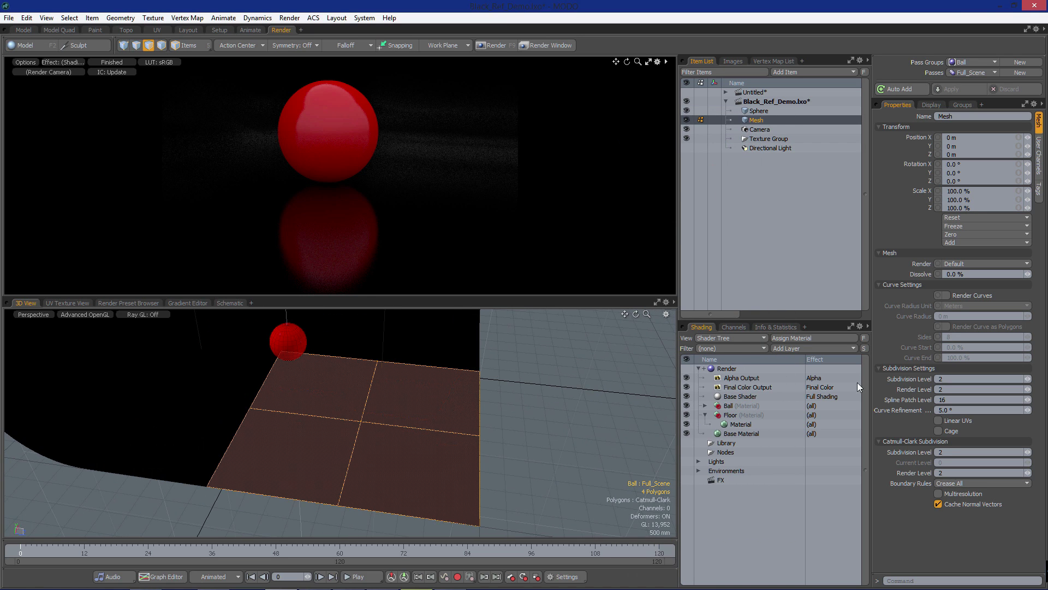
# Step: Add a new weight map named 'Reflection' in the Vertex Map List
pyautogui.click(773, 61)
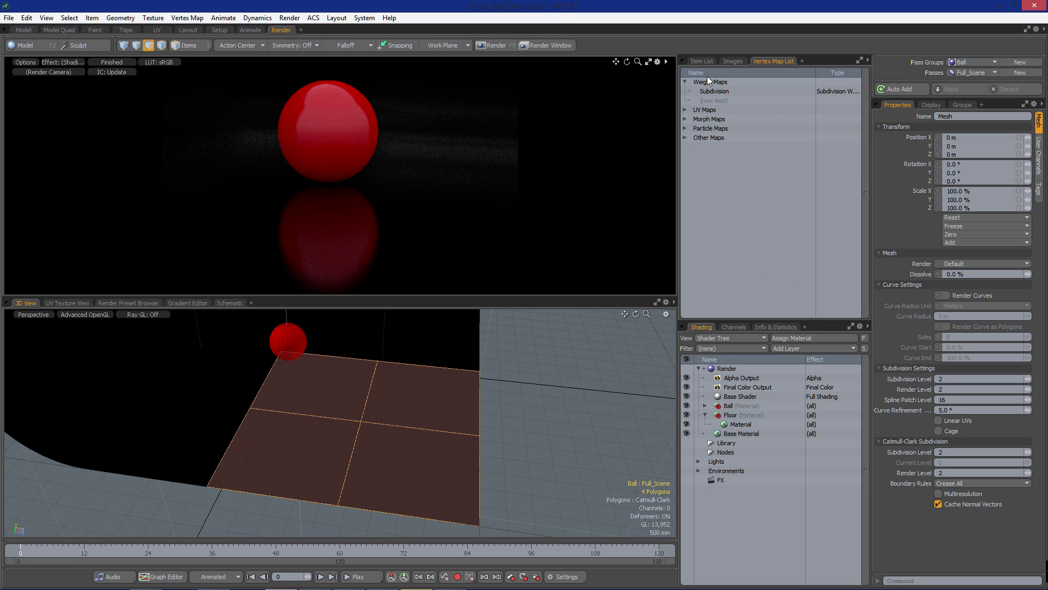
pyautogui.click(713, 101)
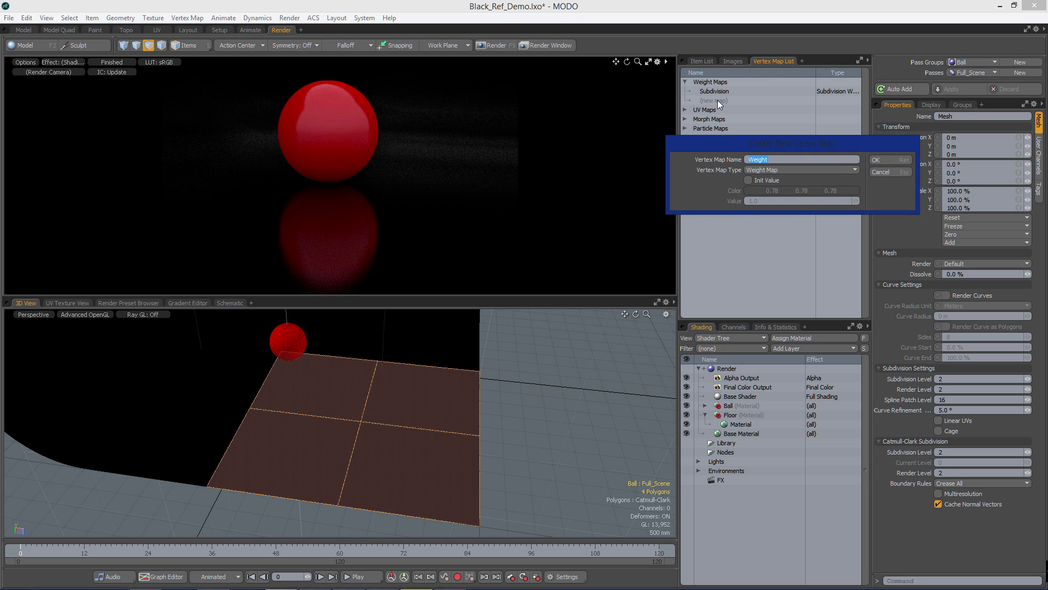
pyautogui.write('Reflection')
pyautogui.press('Return')
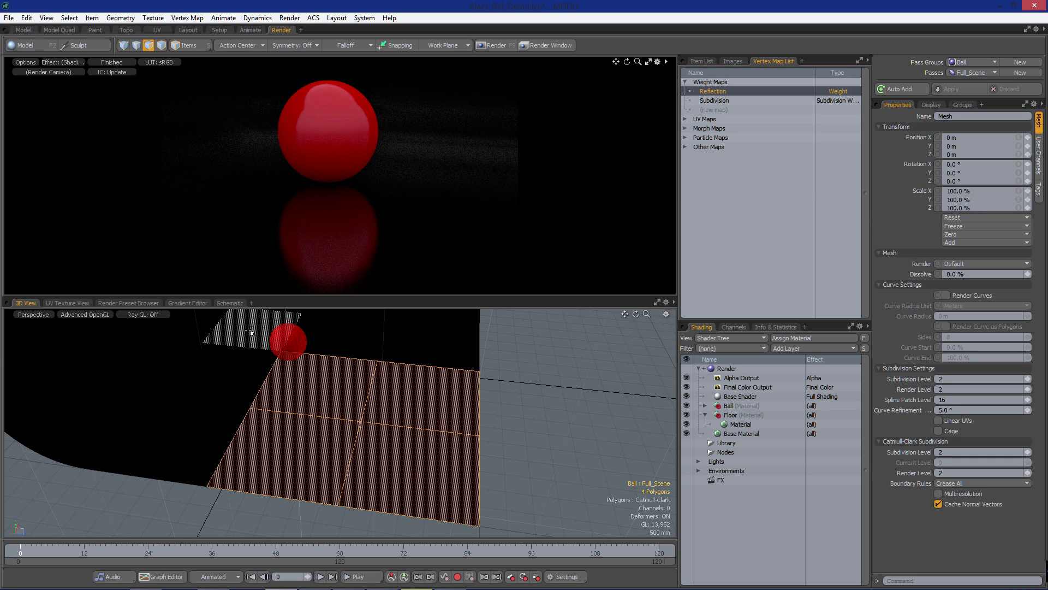
pyautogui.press('F2')
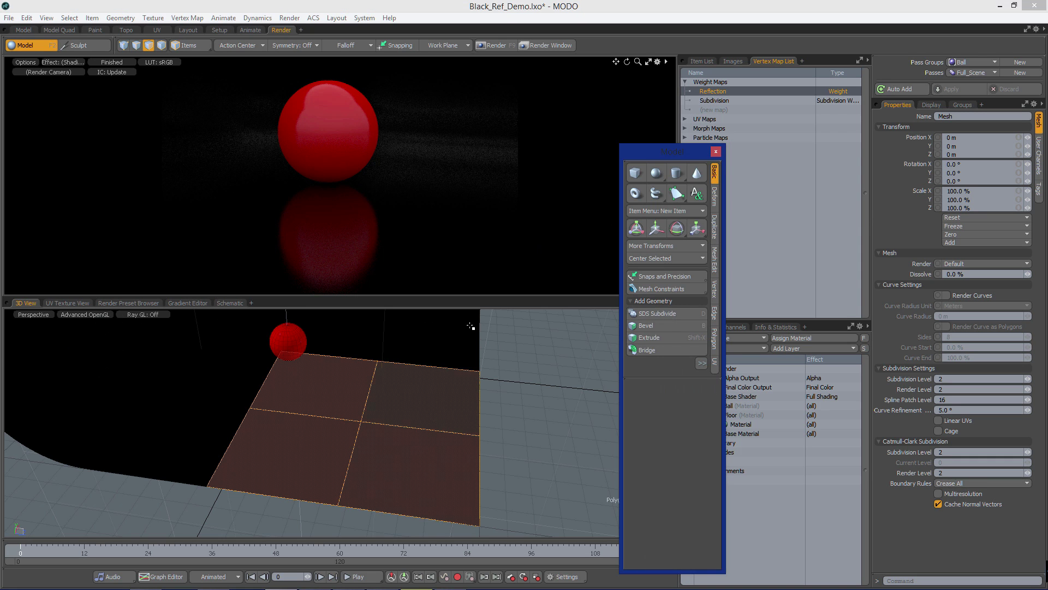
# Step: Raise the selected floor patch's Reflection weight to 100% with the Vertex Map Weight tool
pyautogui.moveTo(674, 152); pyautogui.dragTo(717, 141)
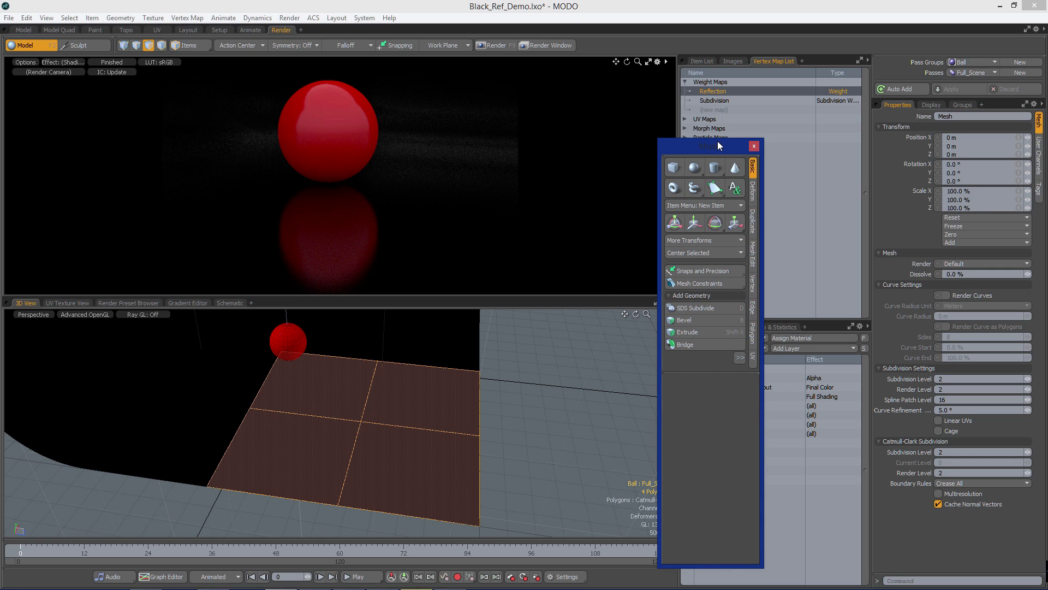
pyautogui.hotkey('shift', 'w')
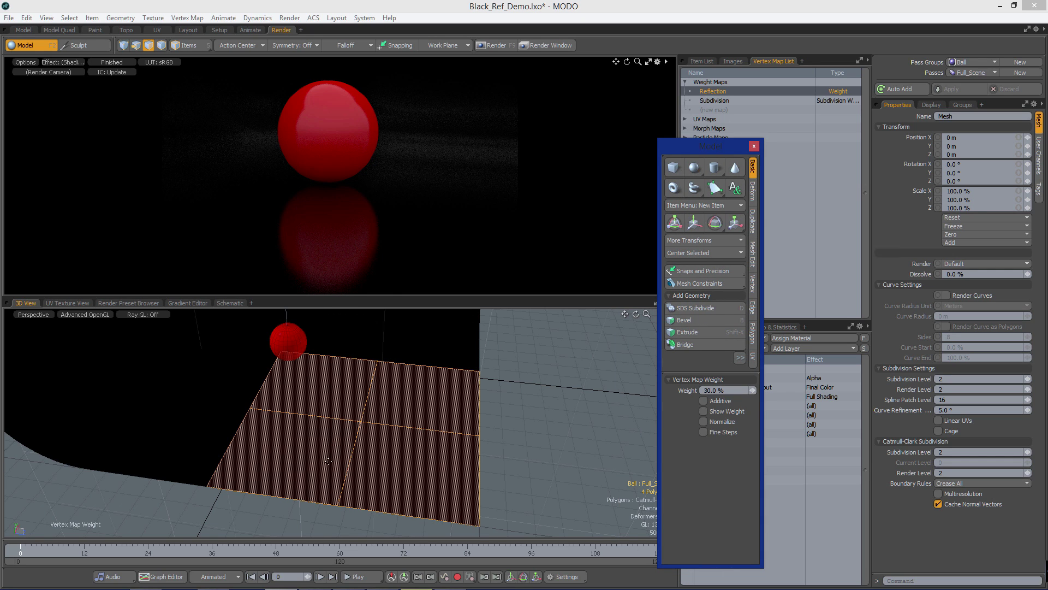
pyautogui.moveTo(541, 400); pyautogui.dragTo(608, 399)
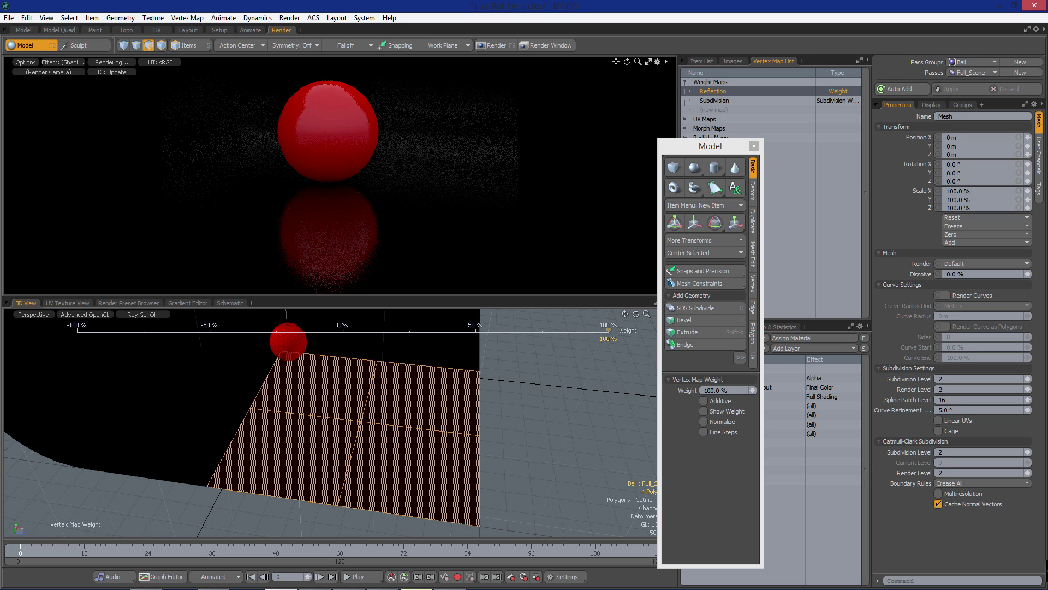
pyautogui.keyDown('alt'); pyautogui.moveTo(516, 402); pyautogui.dragTo(506, 401); pyautogui.keyUp('alt')
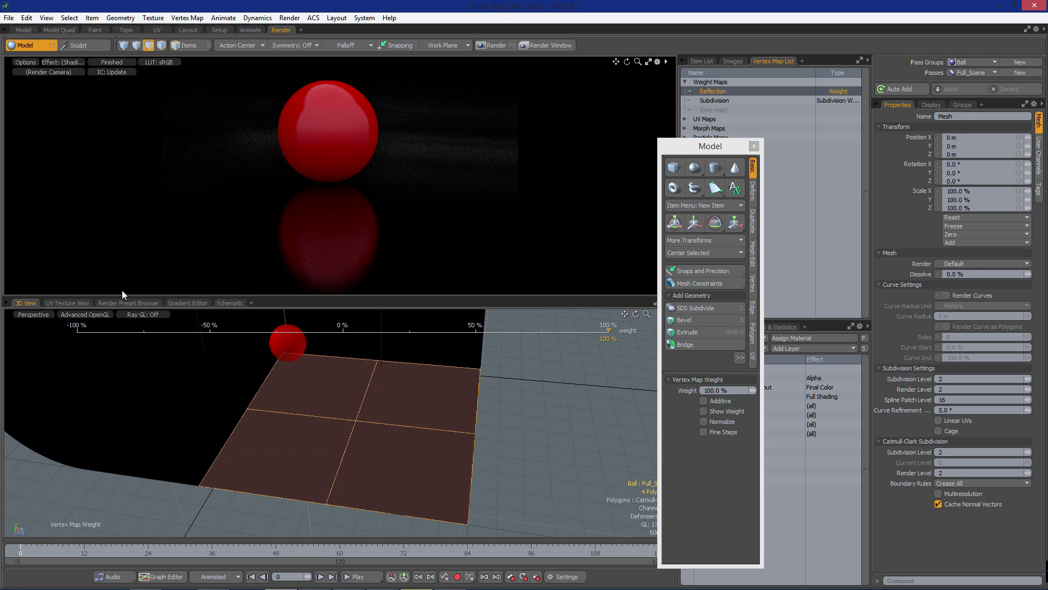
# Step: Switch the 3D view shading to Vertex Map to display the red weight shading
pyautogui.click(95, 315)
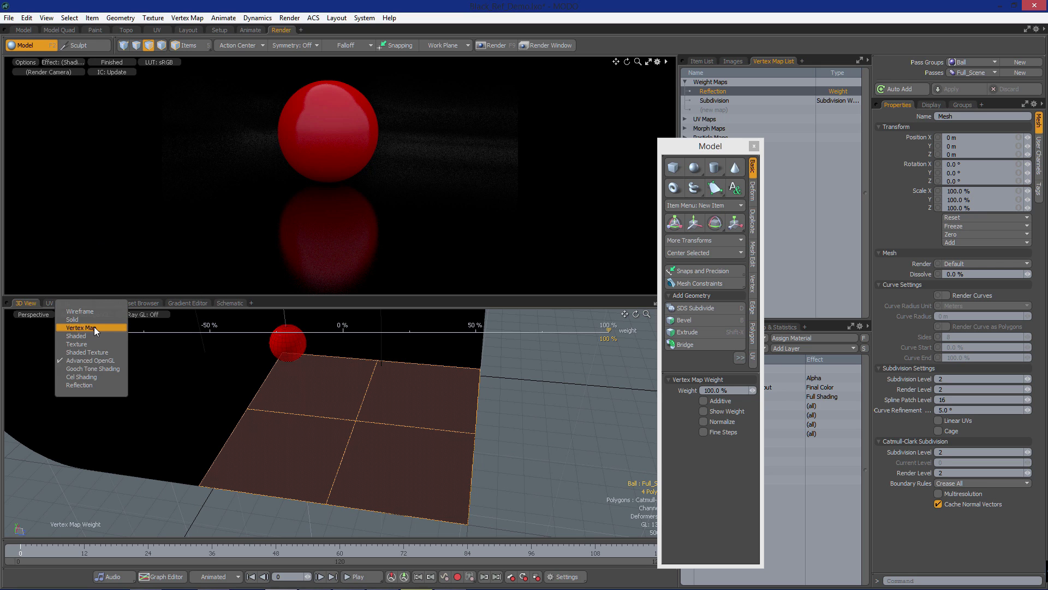
pyautogui.click(94, 328)
pyautogui.keyDown('alt'); pyautogui.moveTo(376, 413); pyautogui.dragTo(424, 438); pyautogui.keyUp('alt')
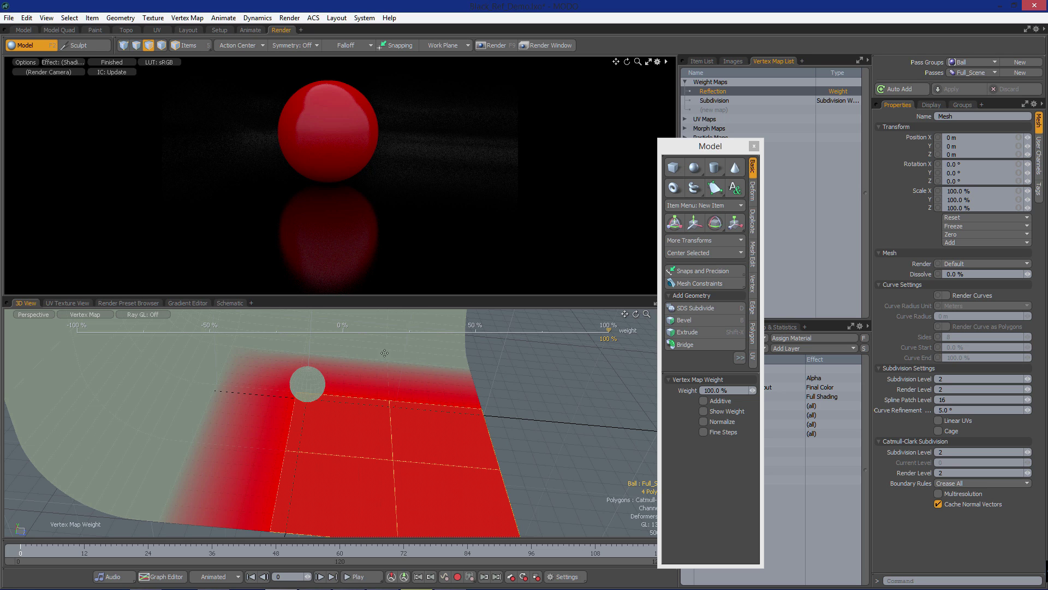
pyautogui.press('space')
pyautogui.moveTo(354, 433)
pyautogui.keyDown('alt'); pyautogui.mouseDown()
pyautogui.moveTo(422, 442)
pyautogui.moveTo(363, 435)
pyautogui.mouseUp(); pyautogui.keyUp('alt')
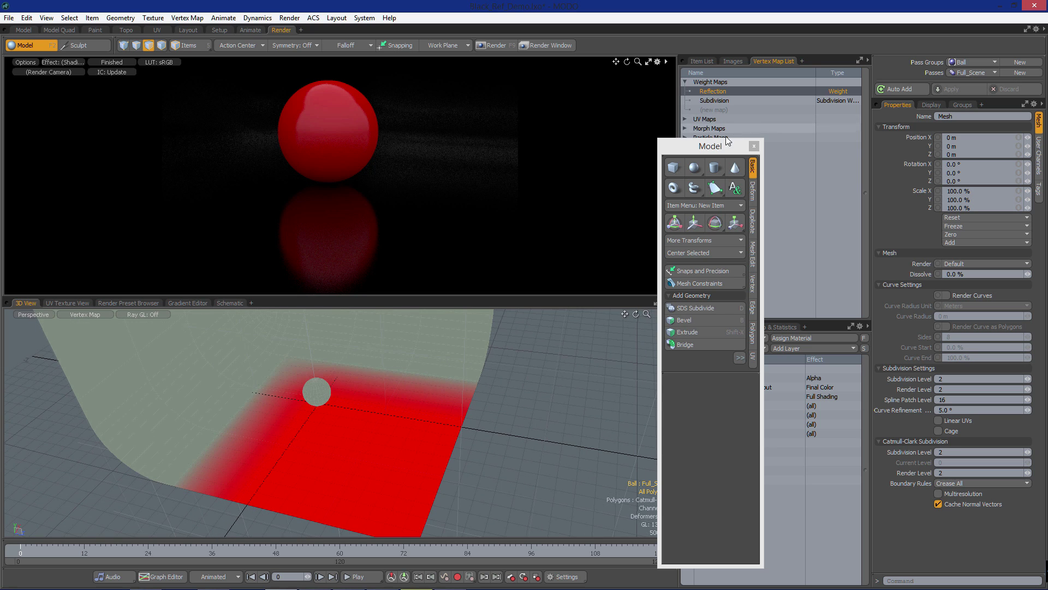
pyautogui.moveTo(727, 142); pyautogui.dragTo(602, 135)
# Step: Add a Weight Map Texture layer driven by Reflection under the Floor's material
pyautogui.click(630, 139)
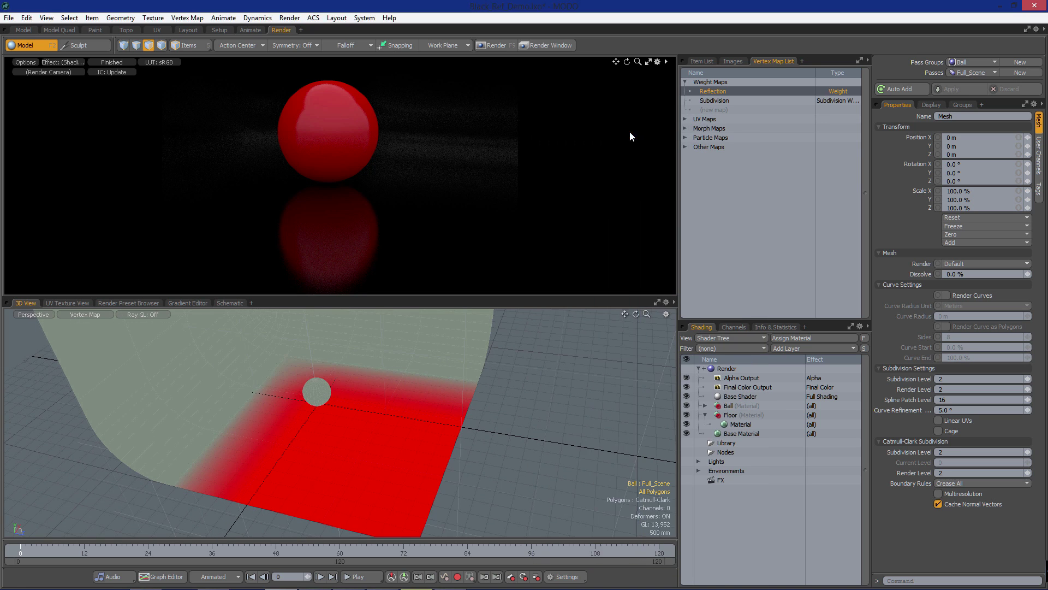
pyautogui.keyDown('alt'); pyautogui.moveTo(627, 412); pyautogui.dragTo(643, 410); pyautogui.keyUp('alt')
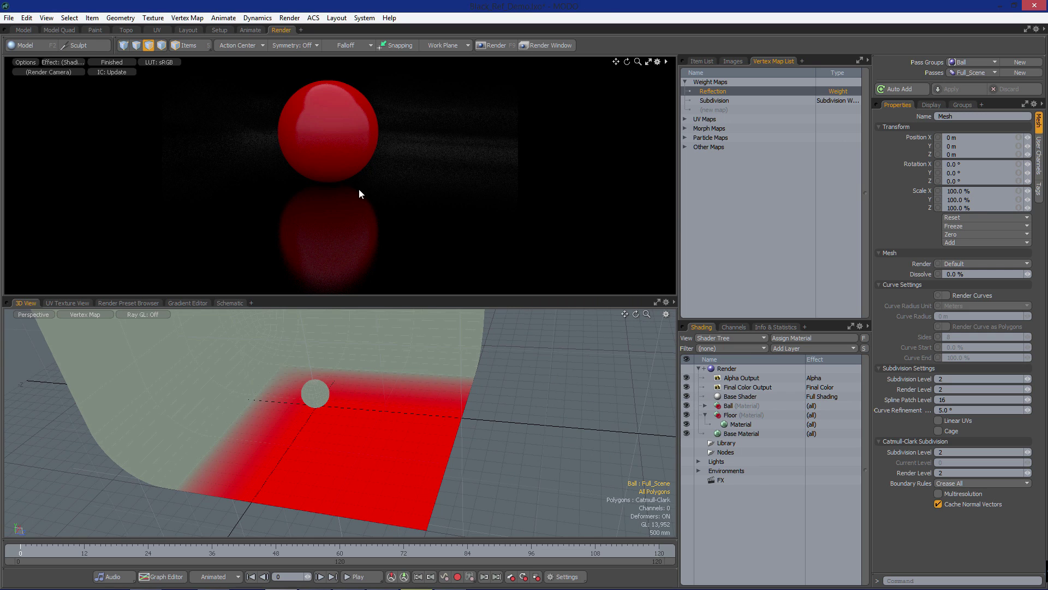
pyautogui.click(741, 424)
pyautogui.click(798, 348)
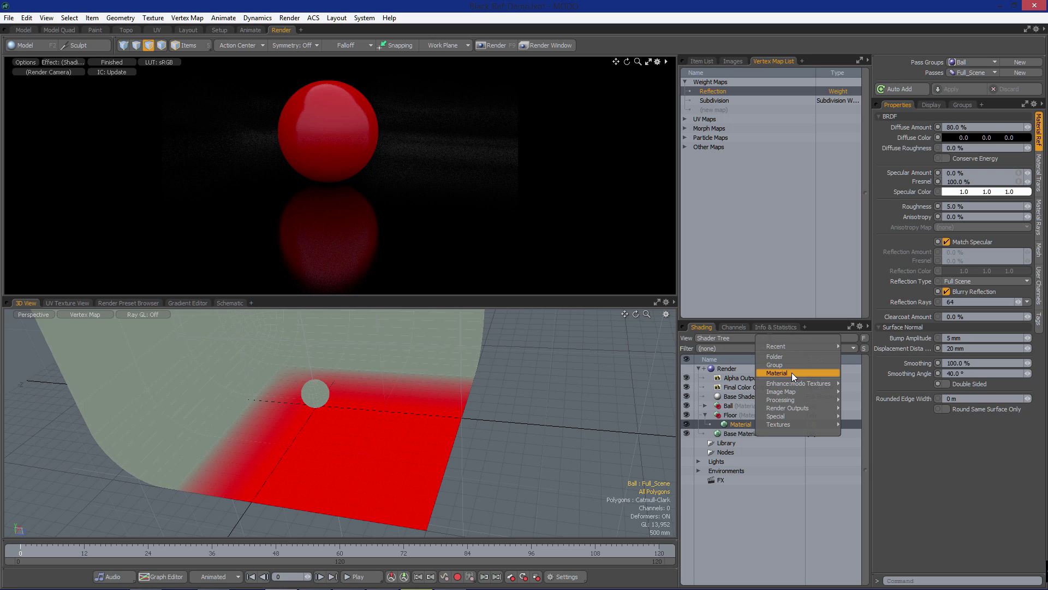
pyautogui.moveTo(795, 391)
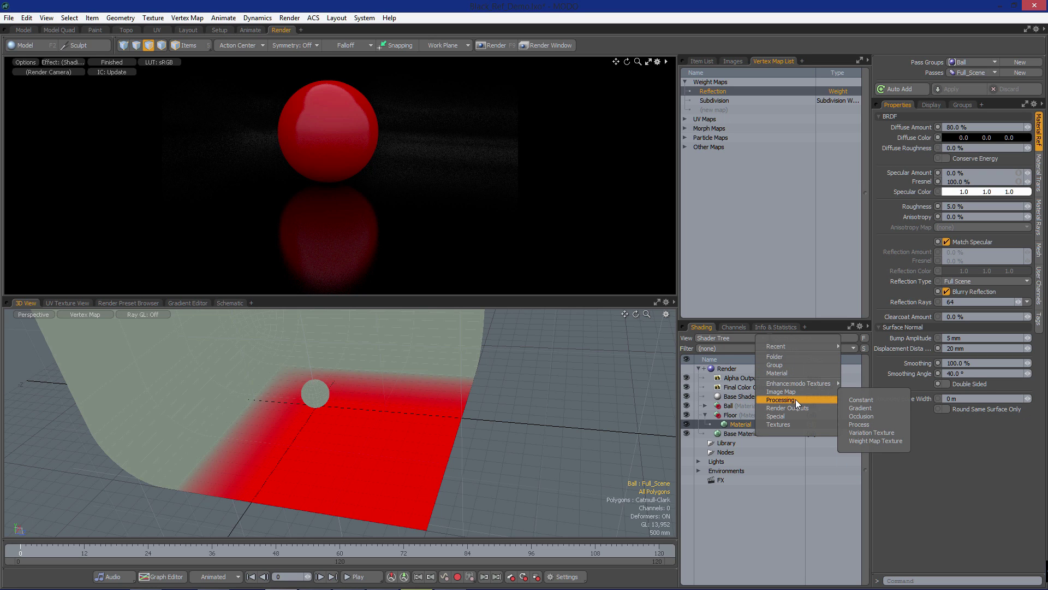
pyautogui.click(876, 440)
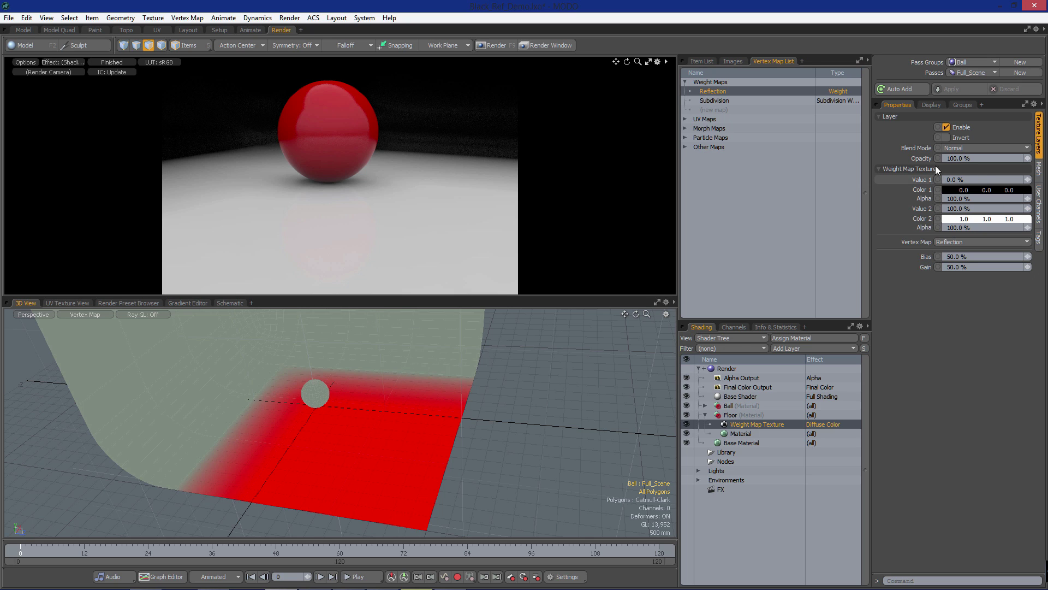
# Step: Change the Weight Map Texture's effect from Diffuse Color to Specular Fresnel
pyautogui.click(824, 424)
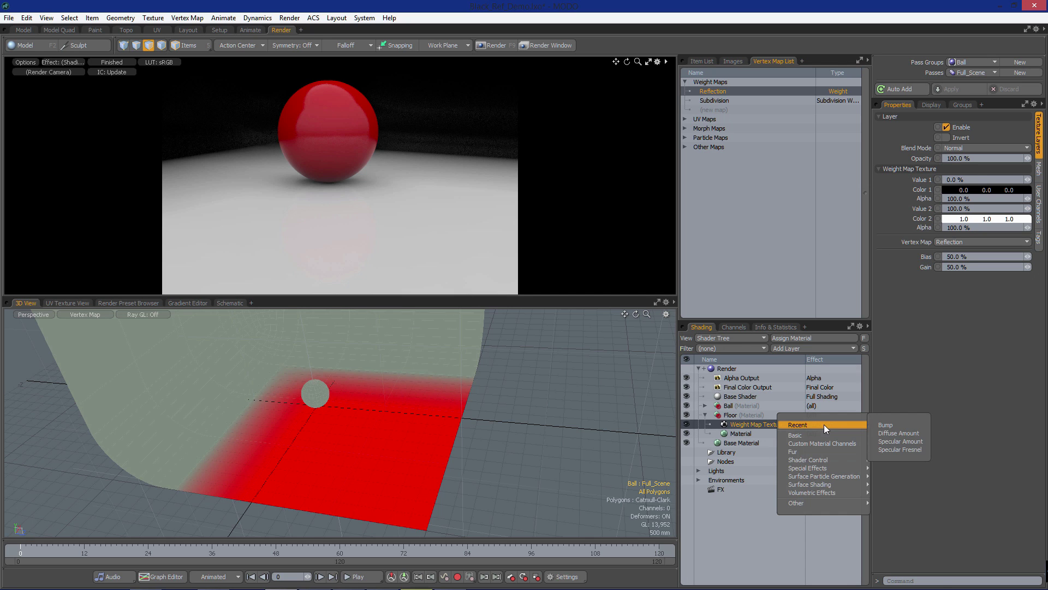
pyautogui.moveTo(814, 434)
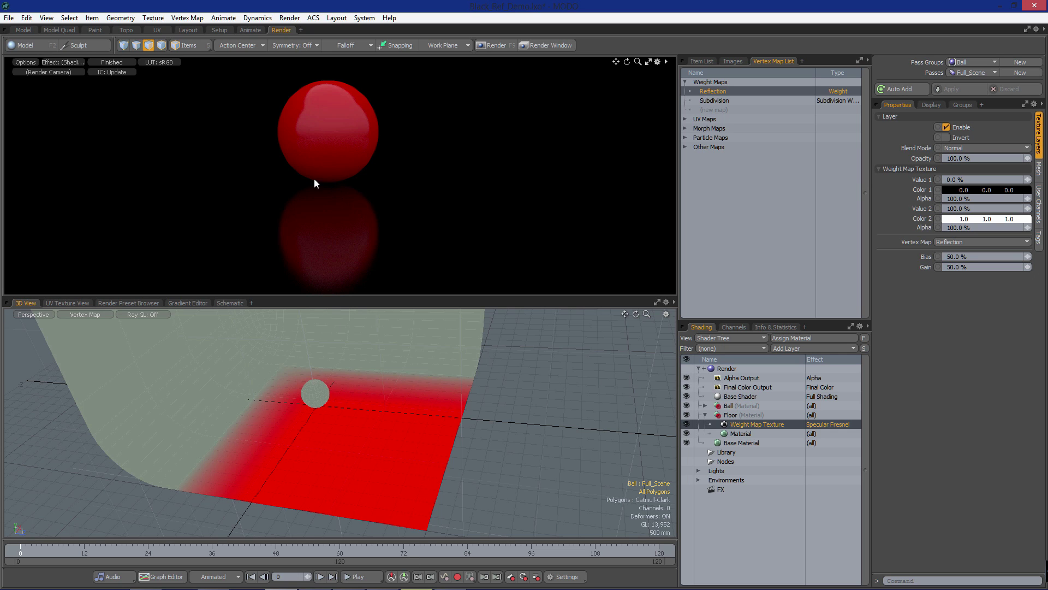
pyautogui.click(299, 375)
pyautogui.keyDown('alt'); pyautogui.moveTo(380, 377); pyautogui.dragTo(420, 355); pyautogui.keyUp('alt')
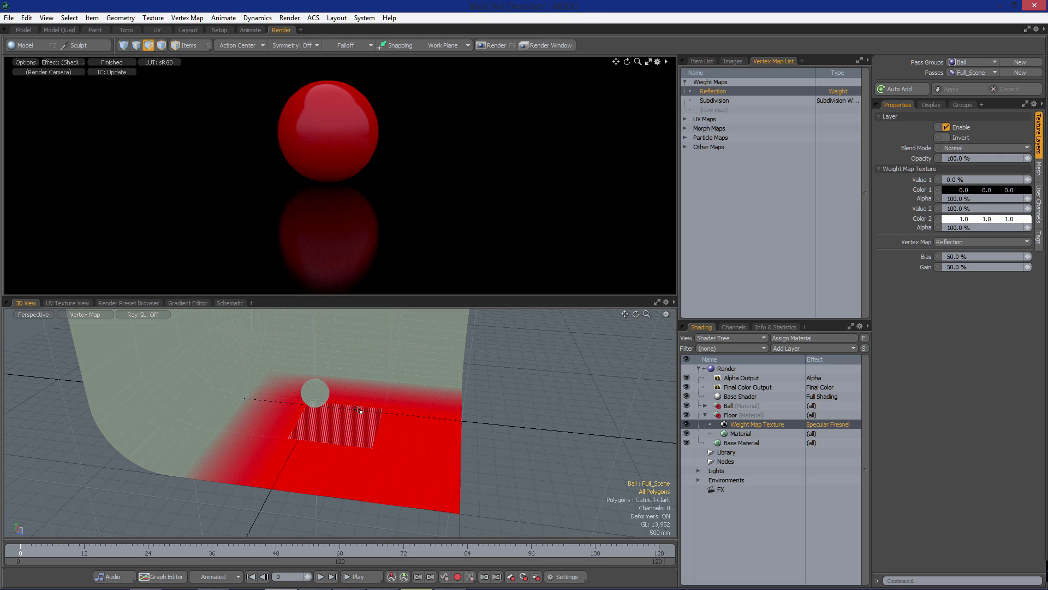
# Step: Turn off the Weight Map Texture layer and add a Gradient layer under the Floor material
pyautogui.click(686, 425)
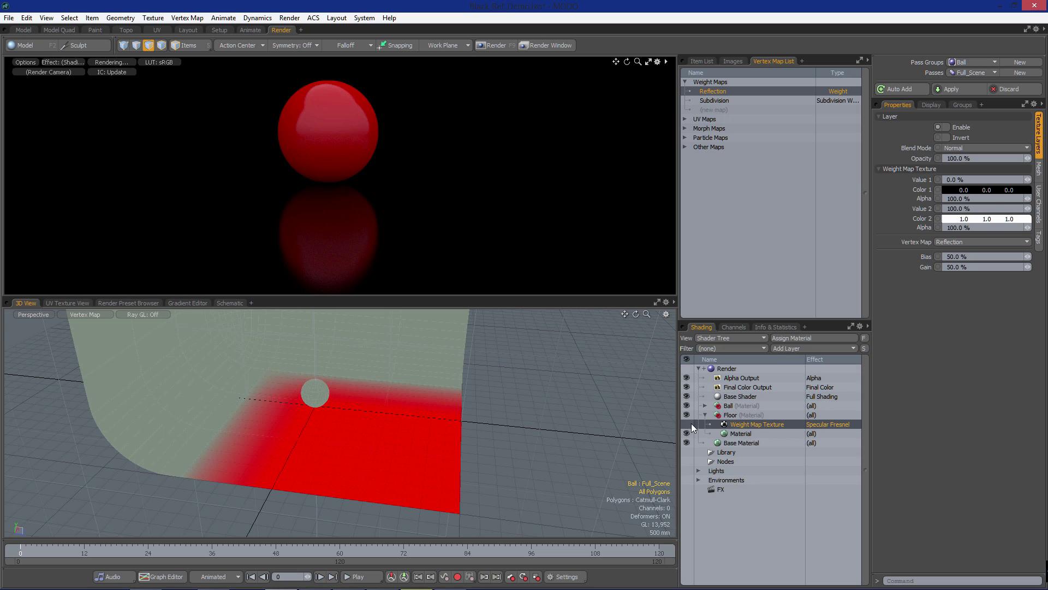
pyautogui.click(746, 433)
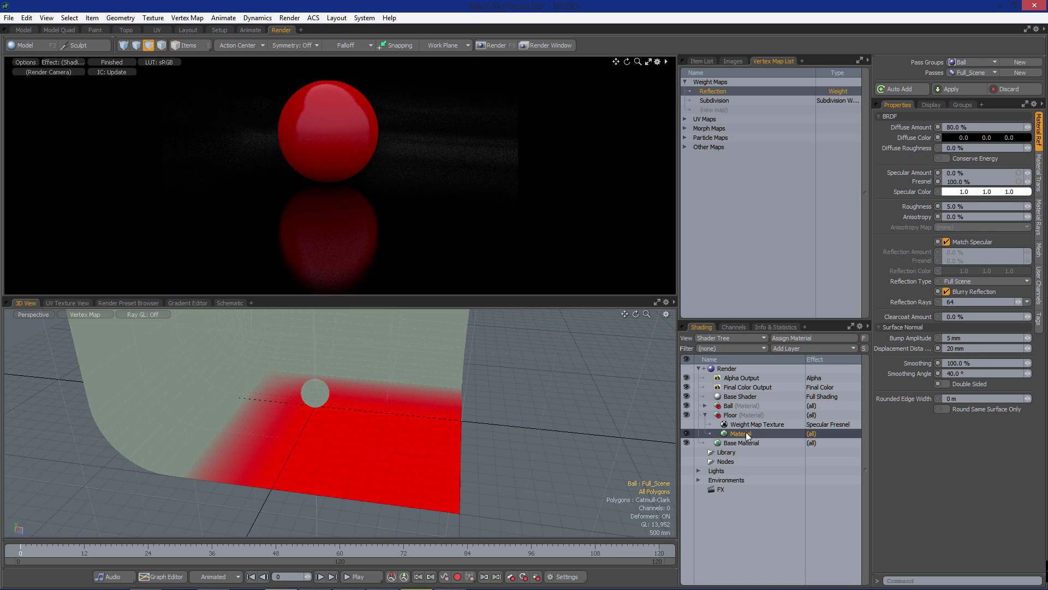
pyautogui.click(814, 347)
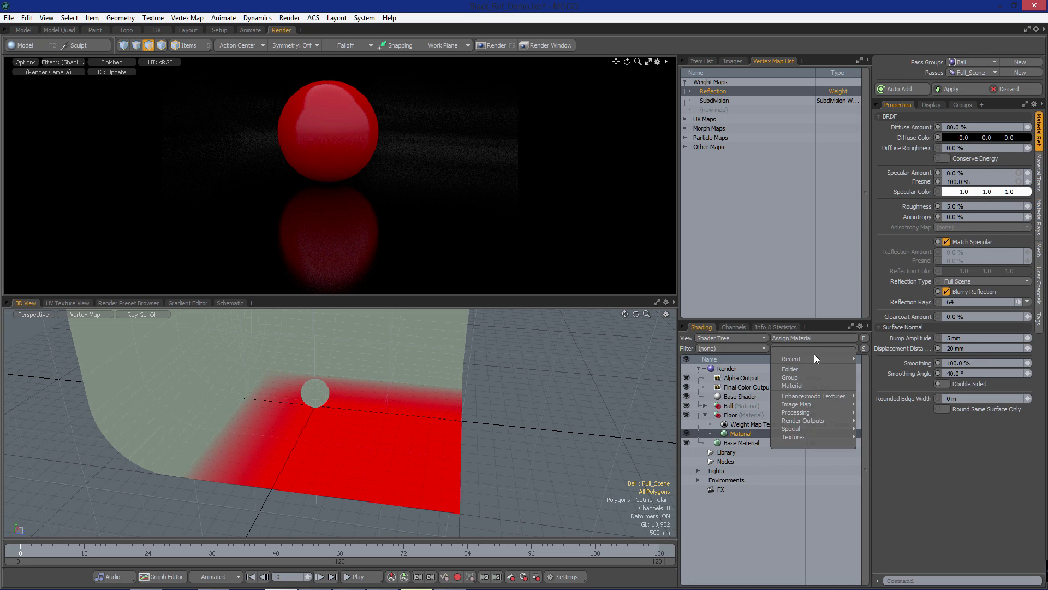
pyautogui.moveTo(810, 404)
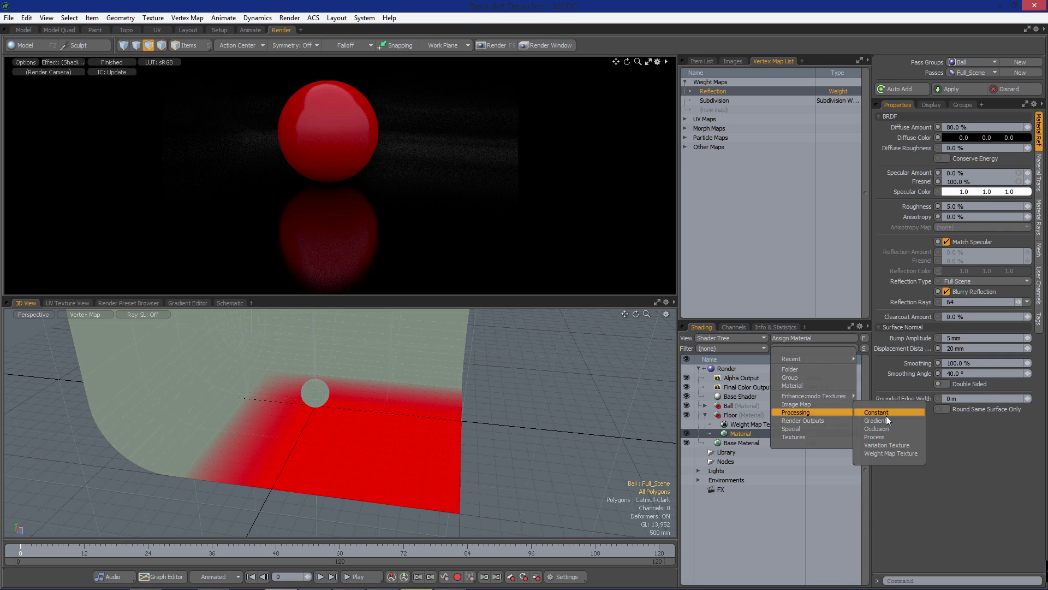
pyautogui.click(886, 420)
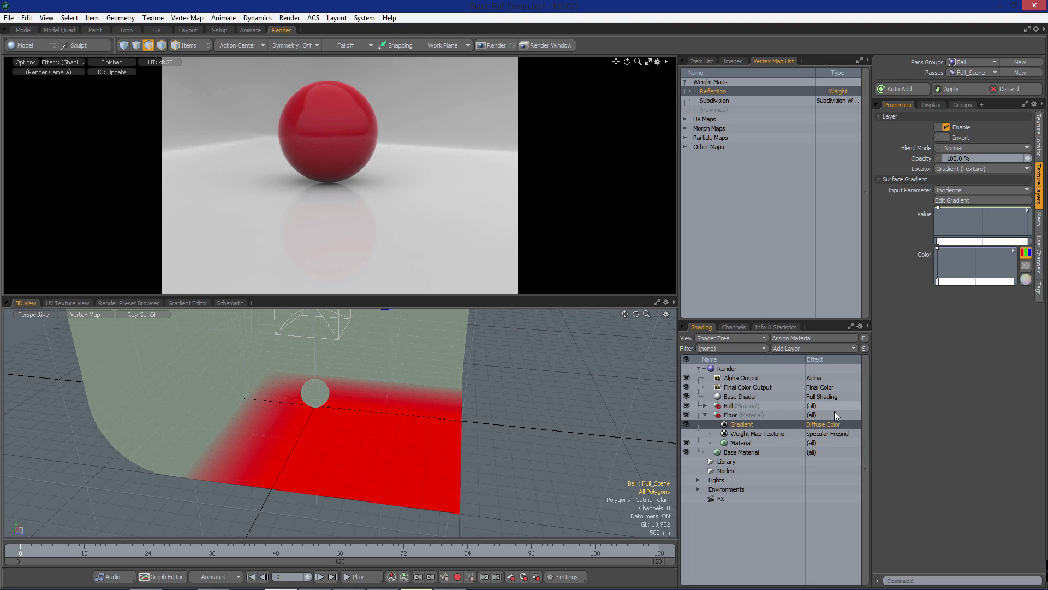
# Step: Choose Distance to Locator as the Gradient's Input Parameter
pyautogui.click(964, 189)
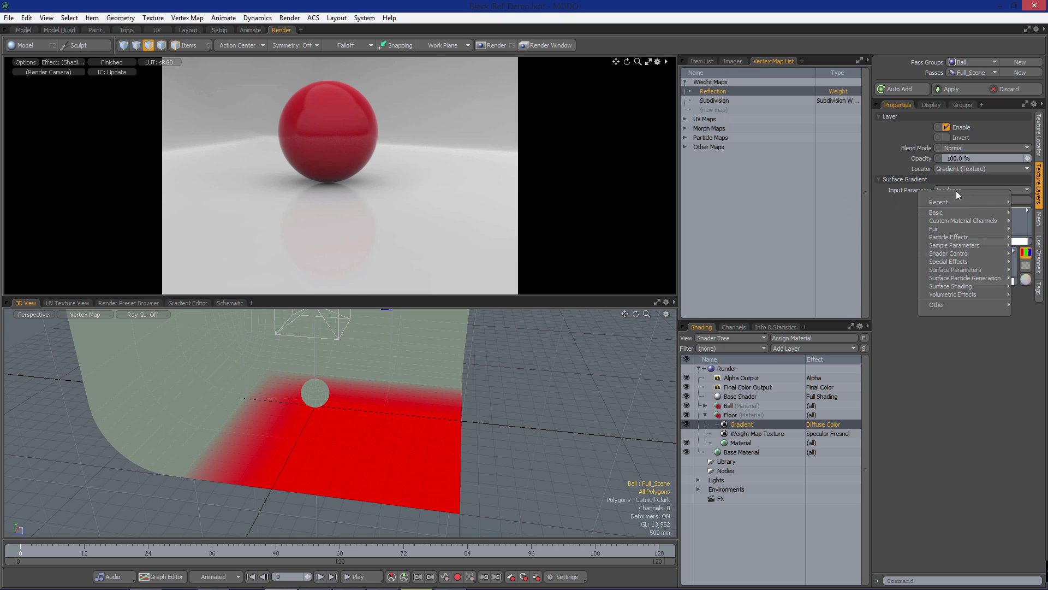
pyautogui.moveTo(946, 241)
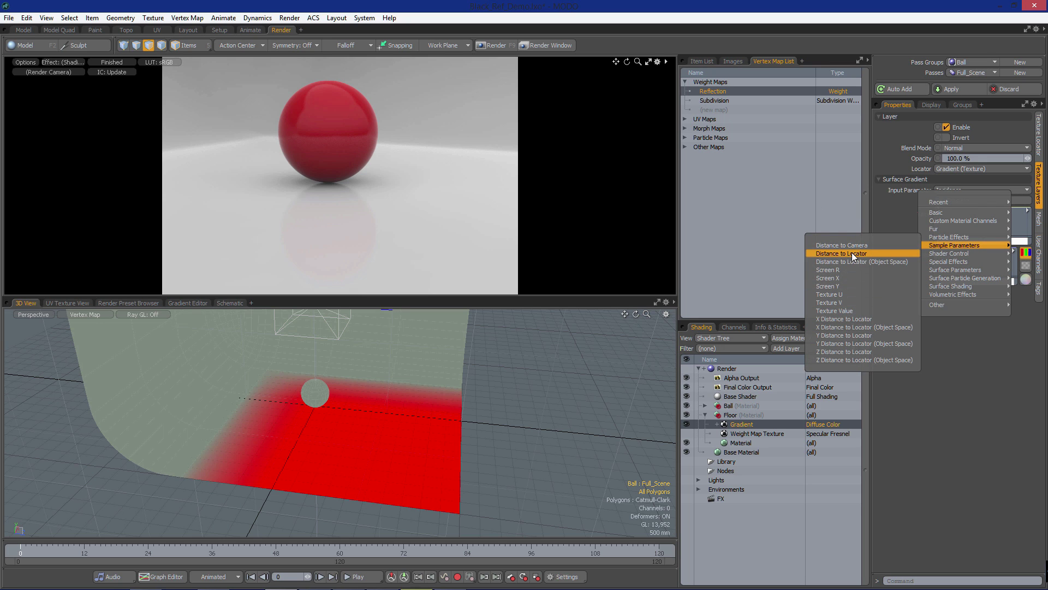
pyautogui.click(857, 253)
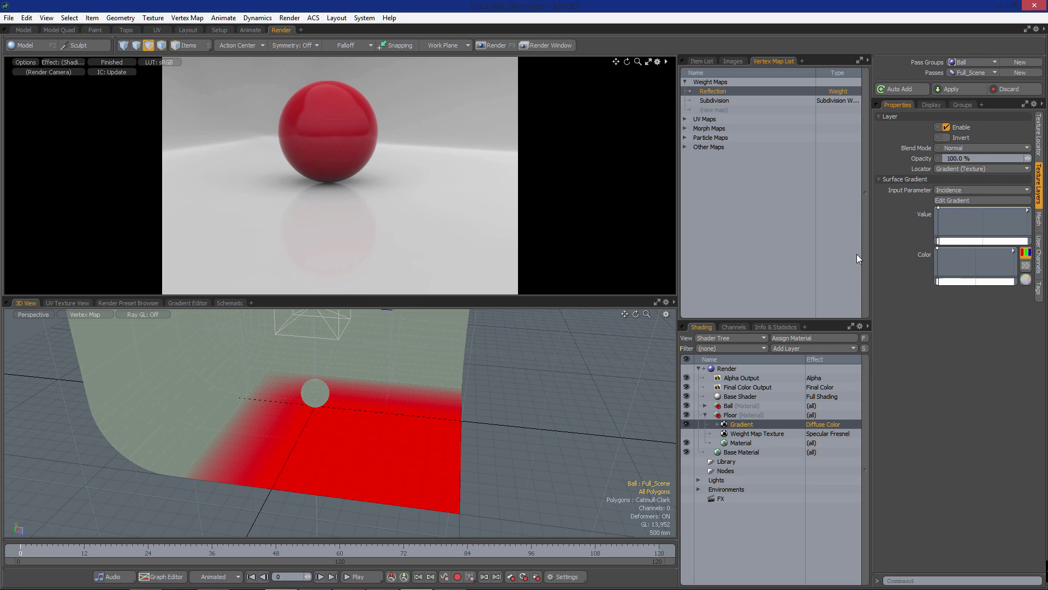
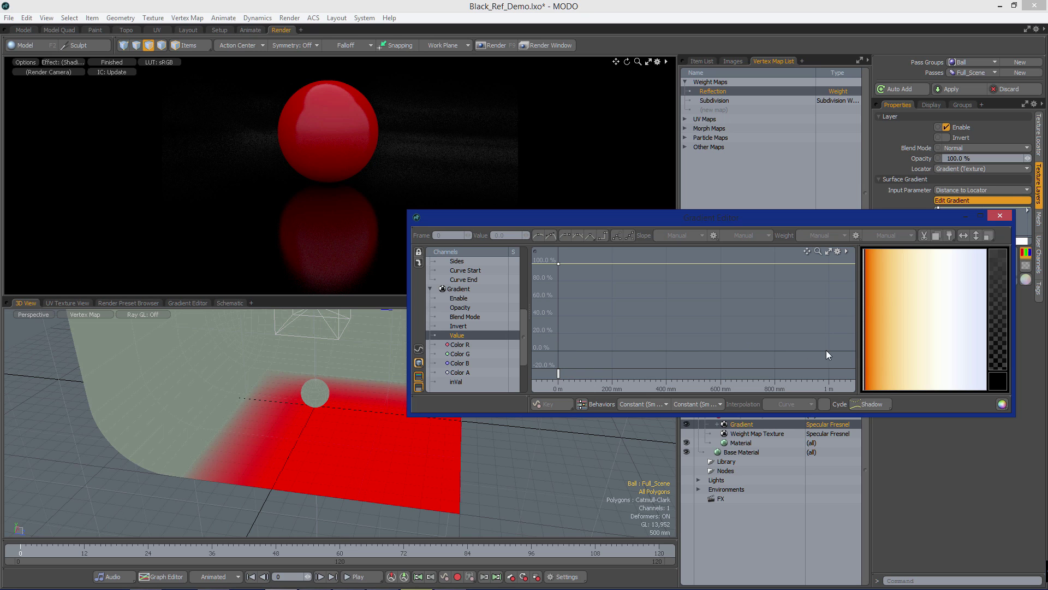
# Step: Zoom the gradient graph and add a 2 m key with Value 0%
pyautogui.keyDown('ctrl'); pyautogui.keyDown('alt'); pyautogui.moveTo(812, 318); pyautogui.dragTo(650, 300); pyautogui.keyUp('alt'); pyautogui.keyUp('ctrl')
pyautogui.keyDown('alt'); pyautogui.moveTo(784, 307); pyautogui.dragTo(735, 304); pyautogui.keyUp('alt')
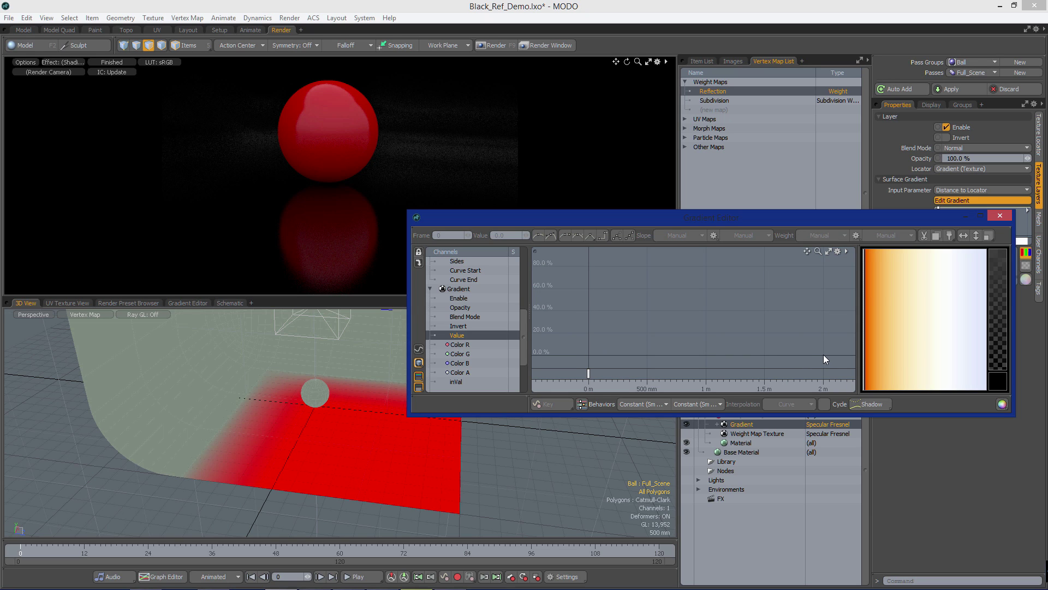
pyautogui.keyDown('ctrl'); pyautogui.click(823, 356); pyautogui.keyUp('ctrl')
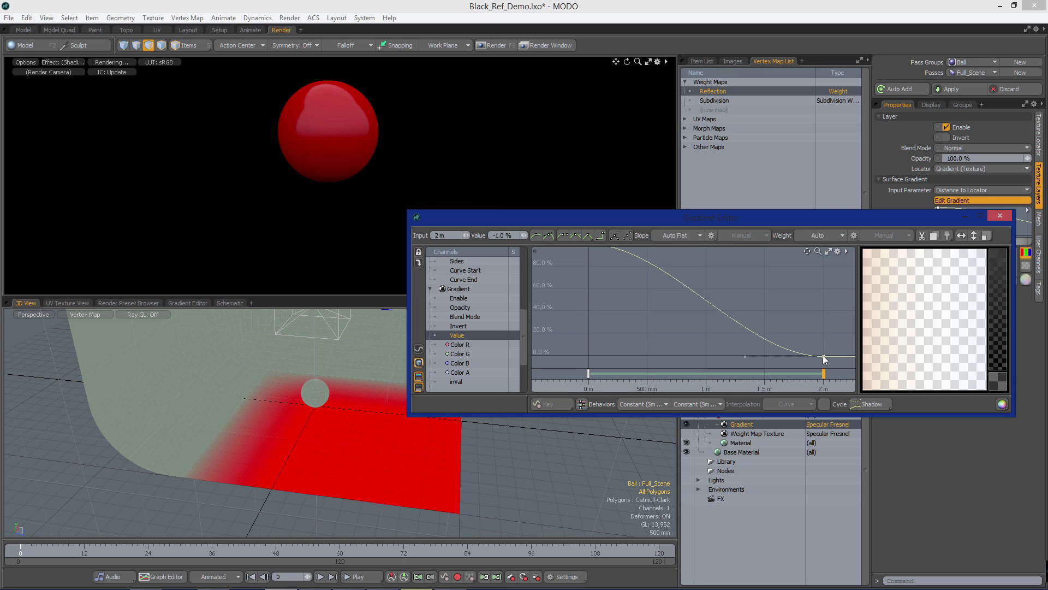
pyautogui.click(508, 235)
pyautogui.write('0')
pyautogui.press('Return')
# Step: Reposition the Gradient Editor window lower and then up to the left
pyautogui.moveTo(569, 217); pyautogui.dragTo(650, 350)
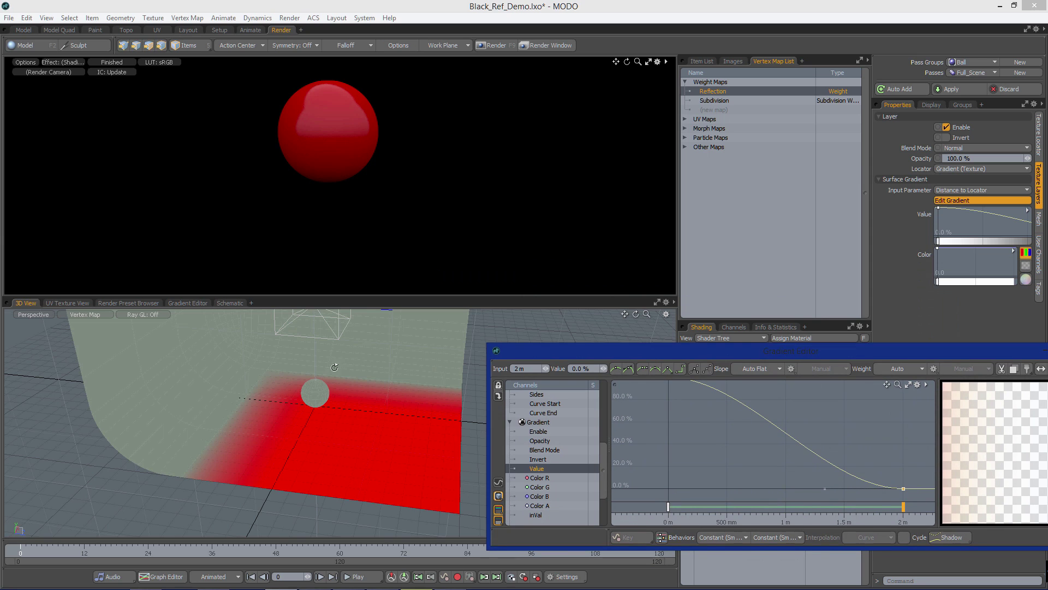
pyautogui.keyDown('alt'); pyautogui.moveTo(335, 364); pyautogui.dragTo(277, 410); pyautogui.keyUp('alt')
pyautogui.press('3')
pyautogui.moveTo(648, 349); pyautogui.dragTo(393, 320)
# Step: Select the Gradient texture under Texture Group in the Item List
pyautogui.click(702, 62)
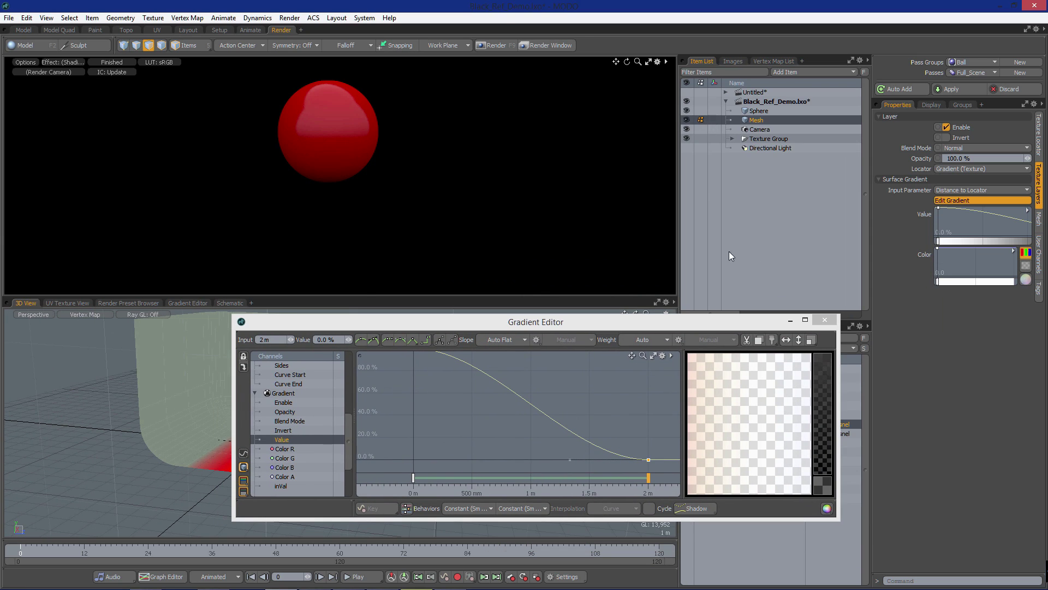
pyautogui.click(731, 140)
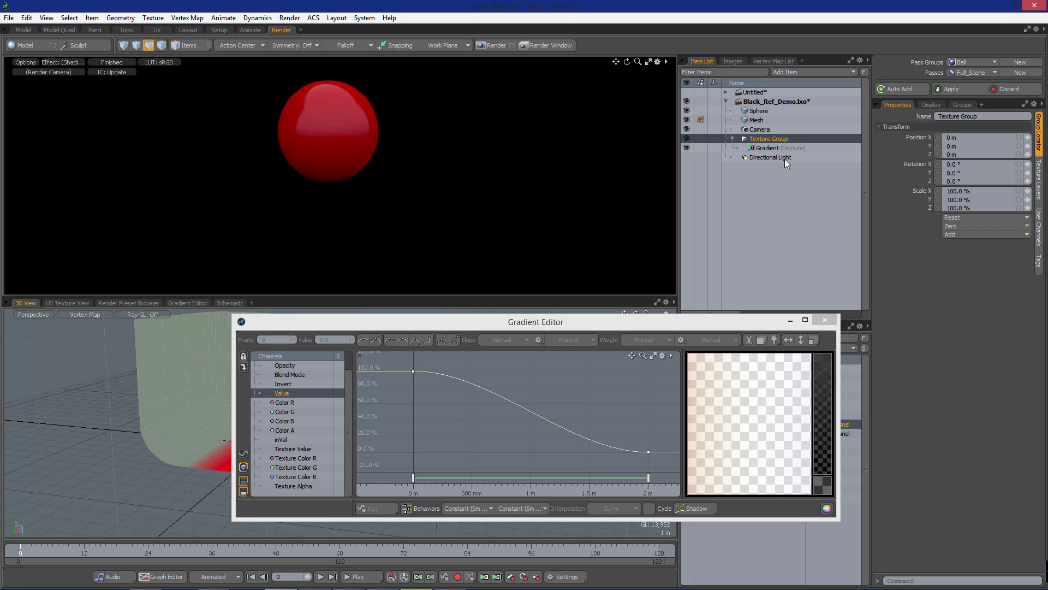
pyautogui.click(768, 149)
pyautogui.moveTo(638, 324); pyautogui.dragTo(964, 286)
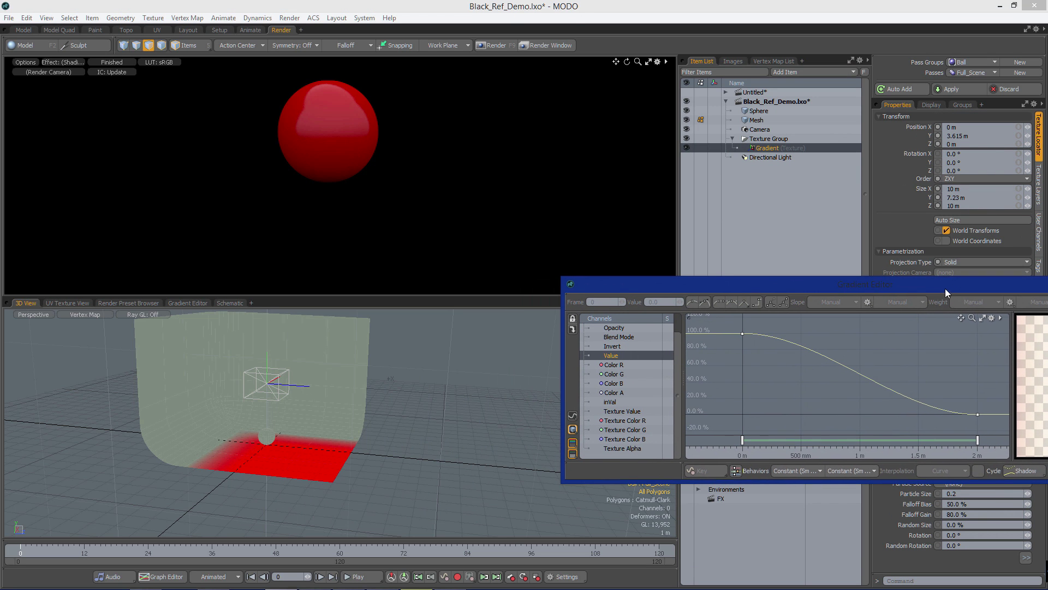
# Step: Orbit to the texture locator, undo an accidental move, and switch to item selection
pyautogui.keyDown('alt'); pyautogui.moveTo(418, 399); pyautogui.dragTo(317, 409); pyautogui.keyUp('alt')
pyautogui.press('w')
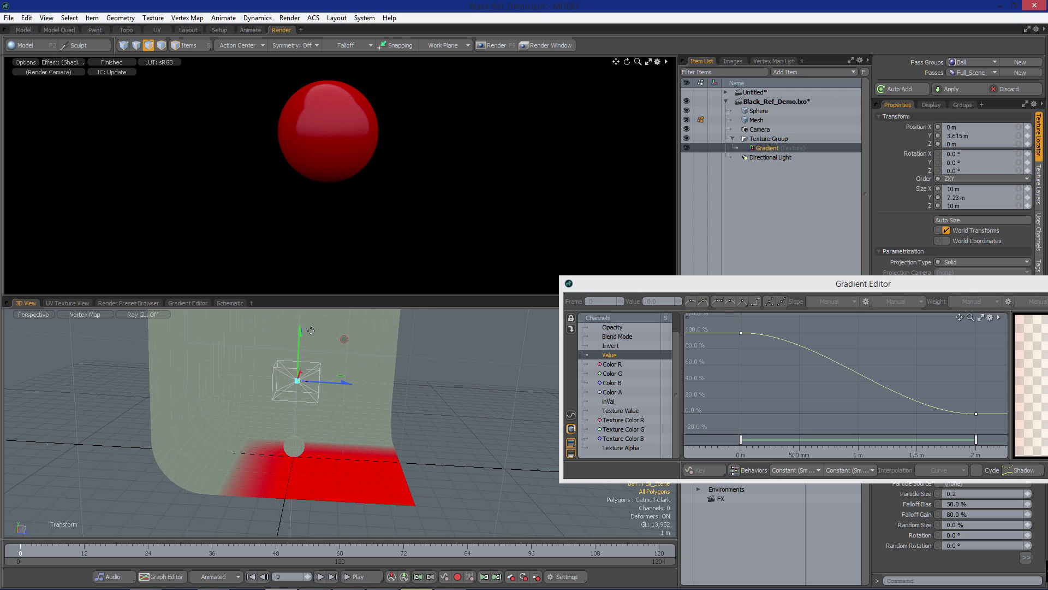
pyautogui.moveTo(297, 335); pyautogui.dragTo(300, 350)
pyautogui.hotkey('ctrl', 'z')
pyautogui.hotkey('ctrl', 'z')
pyautogui.press('5')
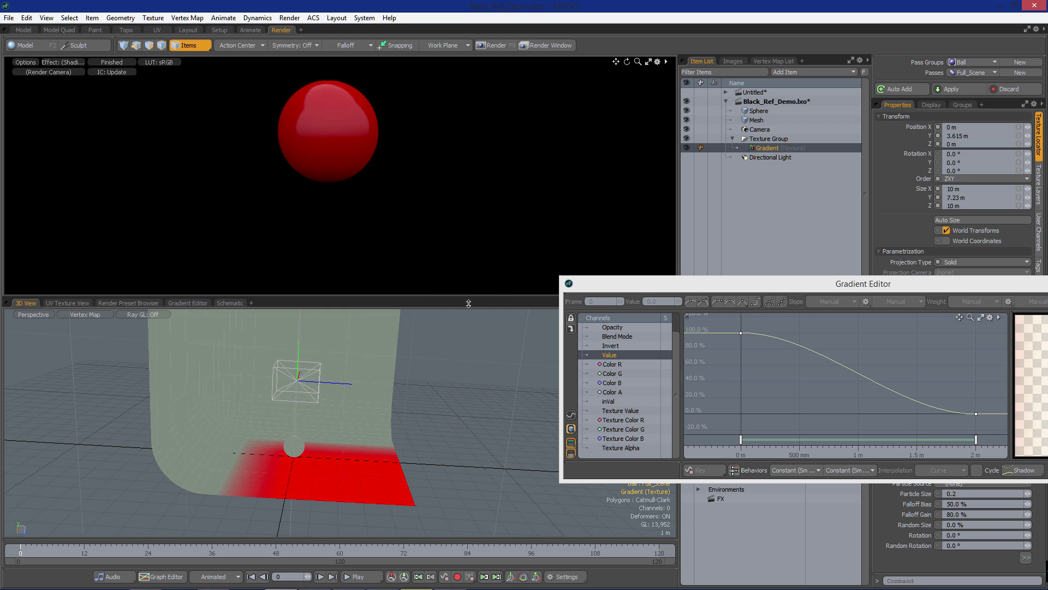
pyautogui.click(371, 412)
# Step: Lower the Gradient locator to the floor and slide it beneath the ball
pyautogui.click(766, 147)
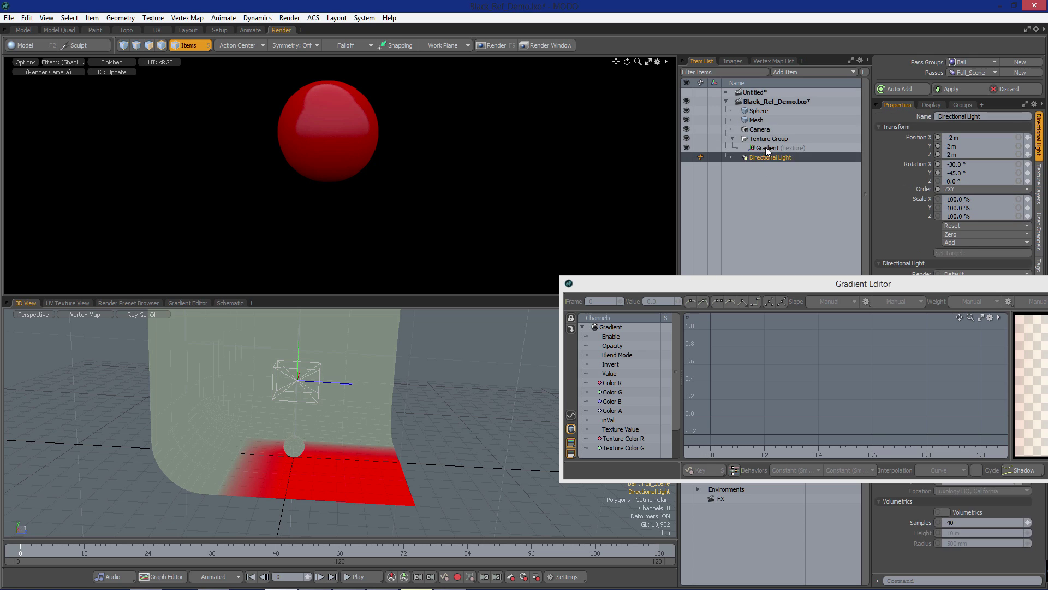
pyautogui.press('w')
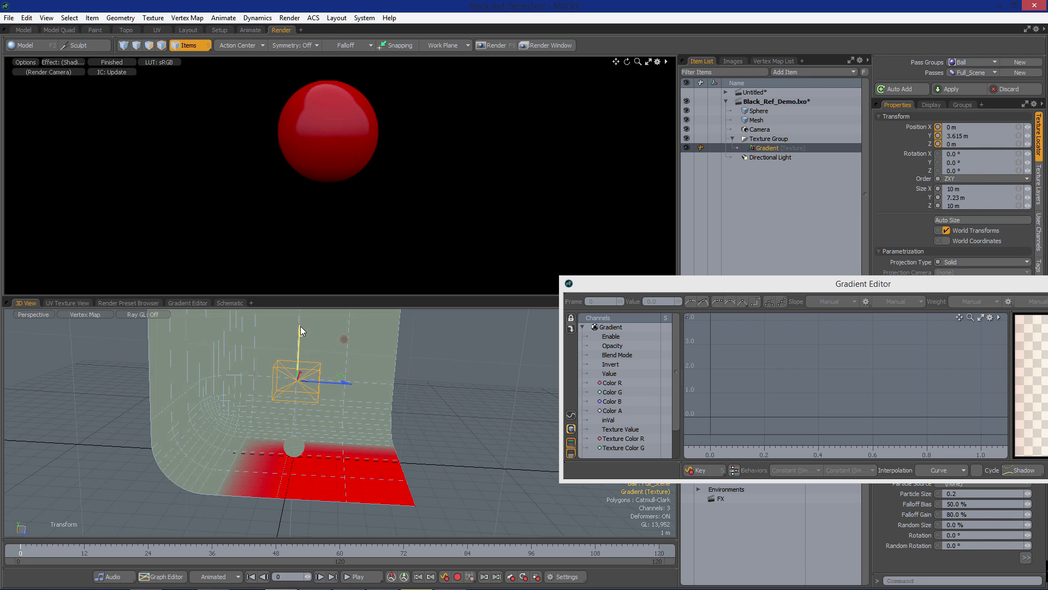
pyautogui.moveTo(300, 329); pyautogui.dragTo(296, 409)
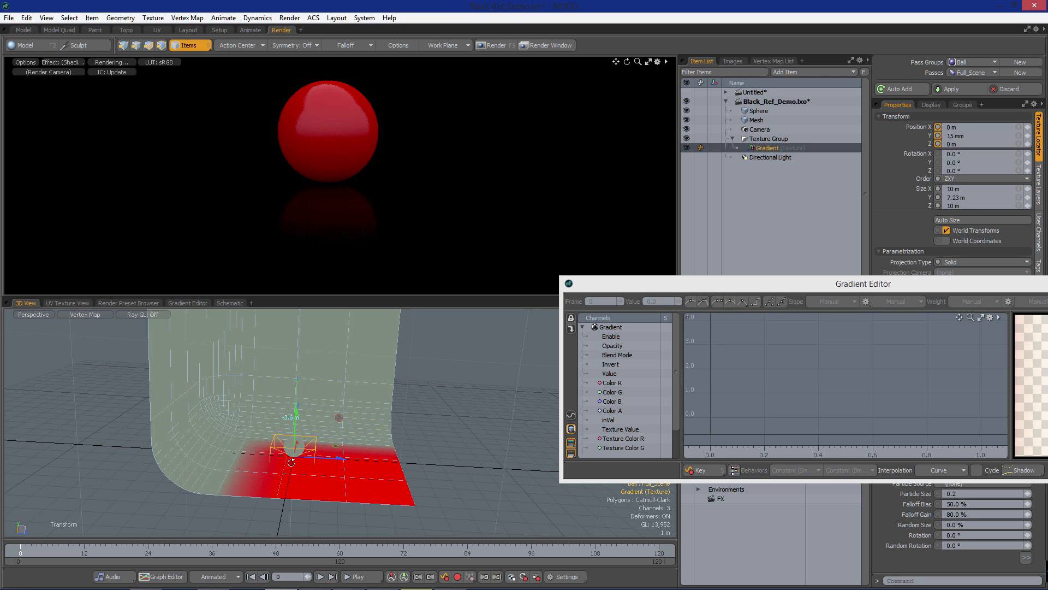
pyautogui.scroll(6, 295, 442)
pyautogui.keyDown('alt'); pyautogui.moveTo(266, 518); pyautogui.dragTo(305, 455); pyautogui.keyUp('alt')
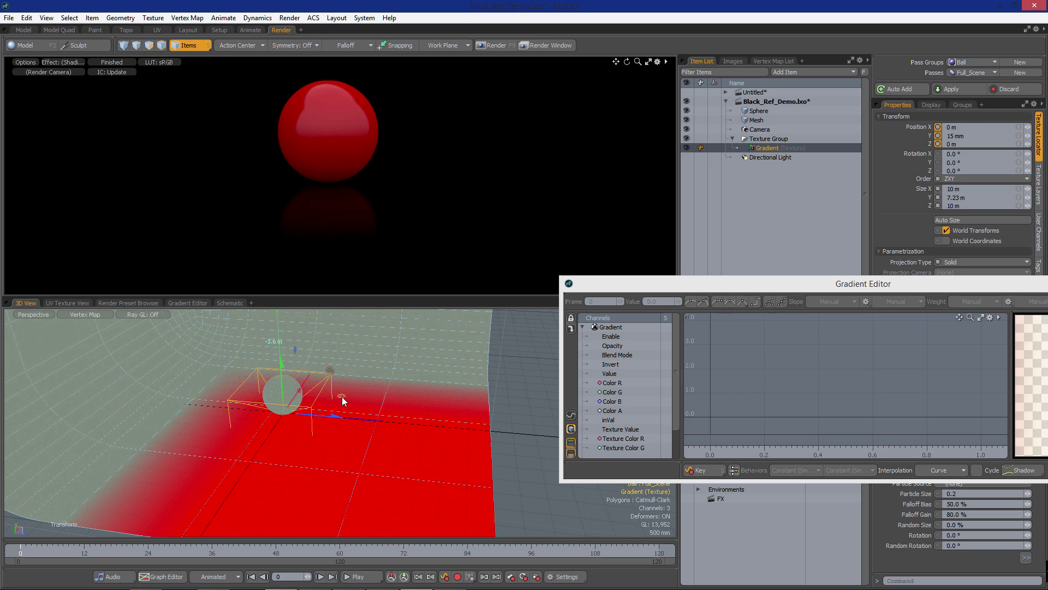
pyautogui.moveTo(341, 396); pyautogui.dragTo(367, 413)
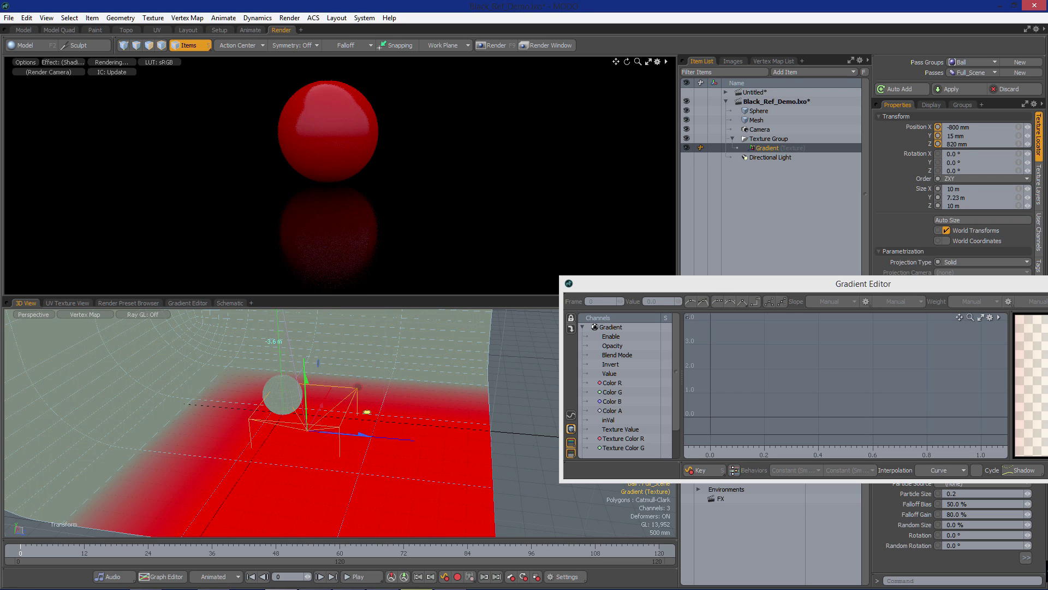
pyautogui.moveTo(256, 449)
pyautogui.keyDown('alt'); pyautogui.mouseDown()
pyautogui.moveTo(379, 418)
pyautogui.moveTo(257, 437)
pyautogui.mouseUp(); pyautogui.keyUp('alt')
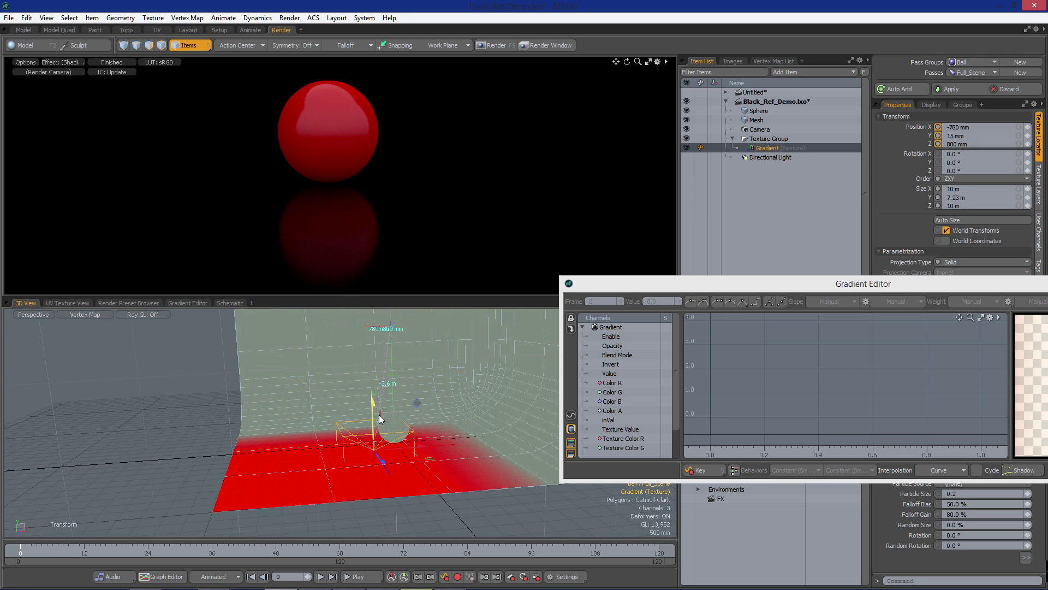
# Step: Turn on Show Lights and Show Cameras in the viewport display options
pyautogui.press('o')
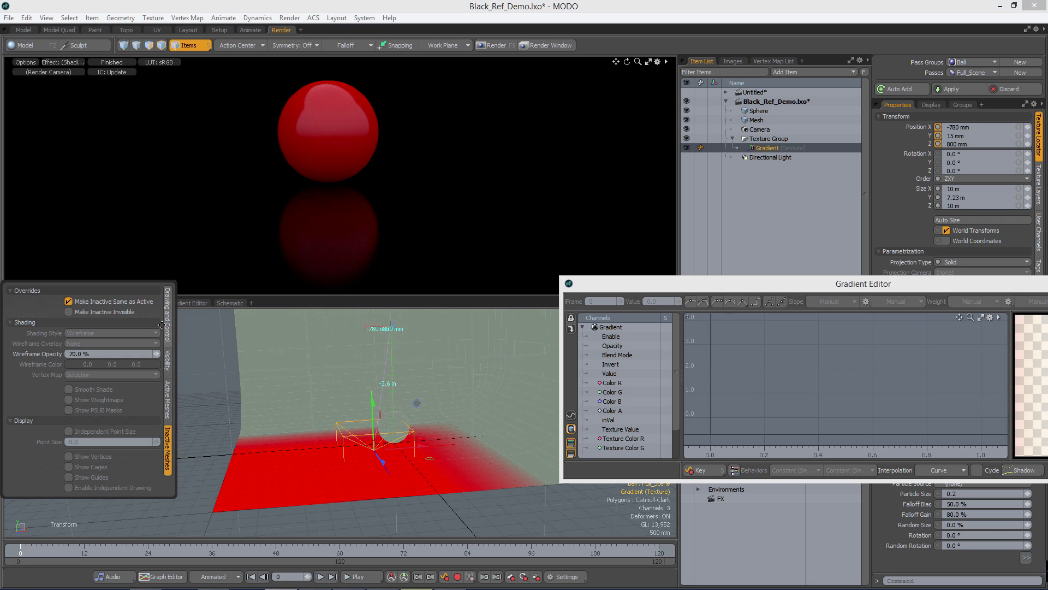
pyautogui.click(168, 352)
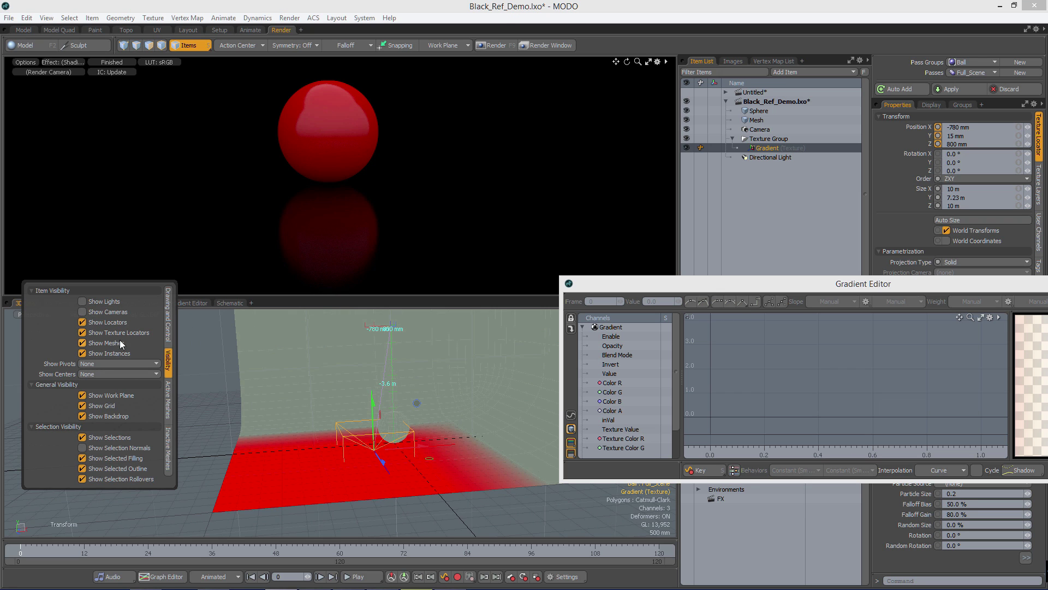
pyautogui.click(83, 301)
pyautogui.click(82, 312)
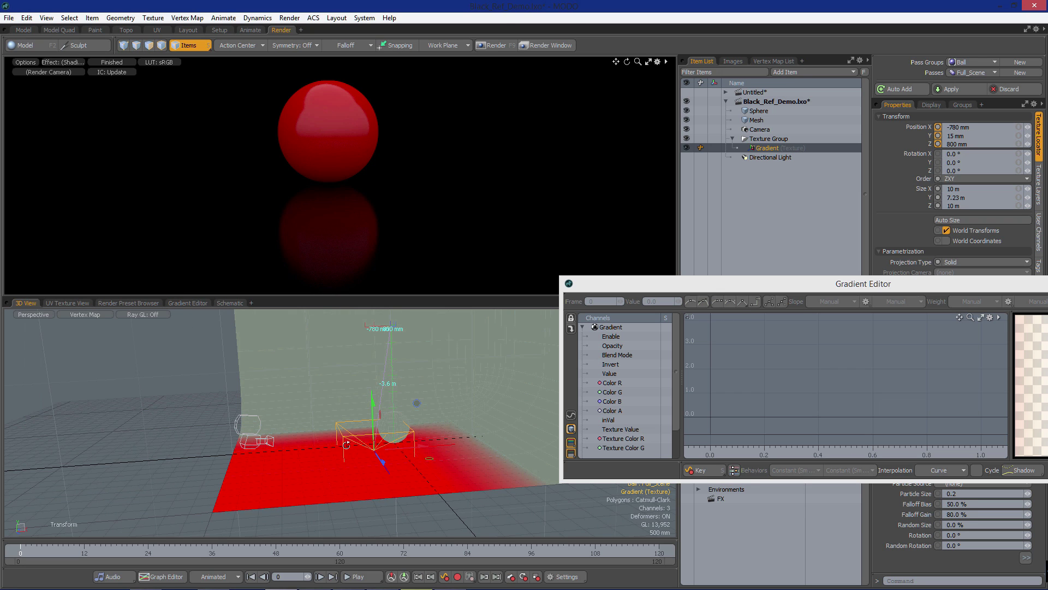
# Step: Switch to the Camera view and nudge the locator further left
pyautogui.keyDown('alt'); pyautogui.moveTo(346, 445); pyautogui.dragTo(437, 465); pyautogui.keyUp('alt')
pyautogui.hotkey('ctrl', 'space')
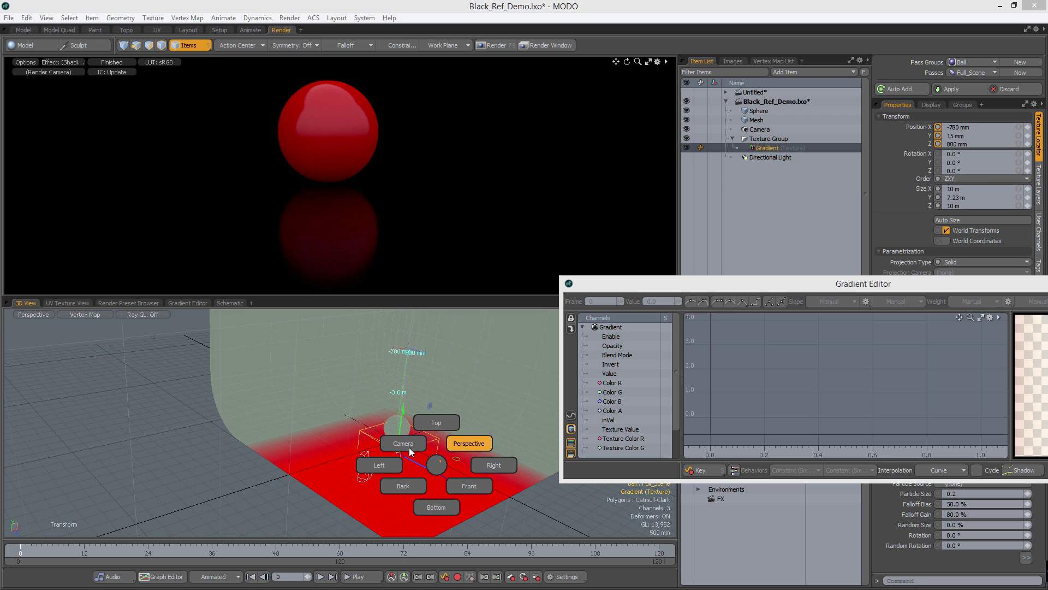
pyautogui.click(408, 448)
pyautogui.moveTo(433, 455); pyautogui.dragTo(408, 463)
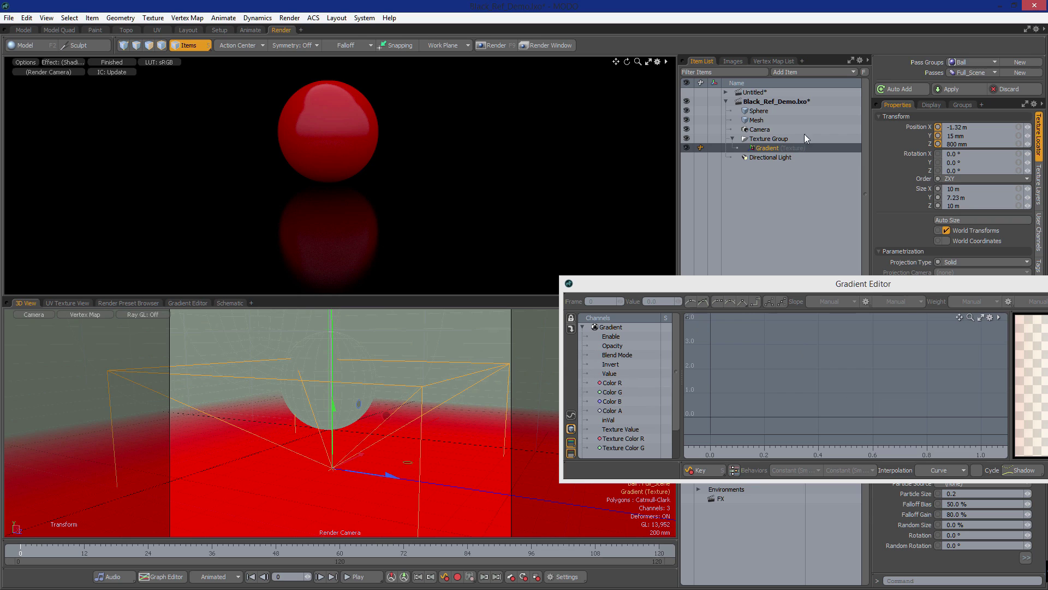
# Step: On the Floor's Gradient Value channel, drag the 0% key from 2 m to 3.02 m
pyautogui.click(726, 198)
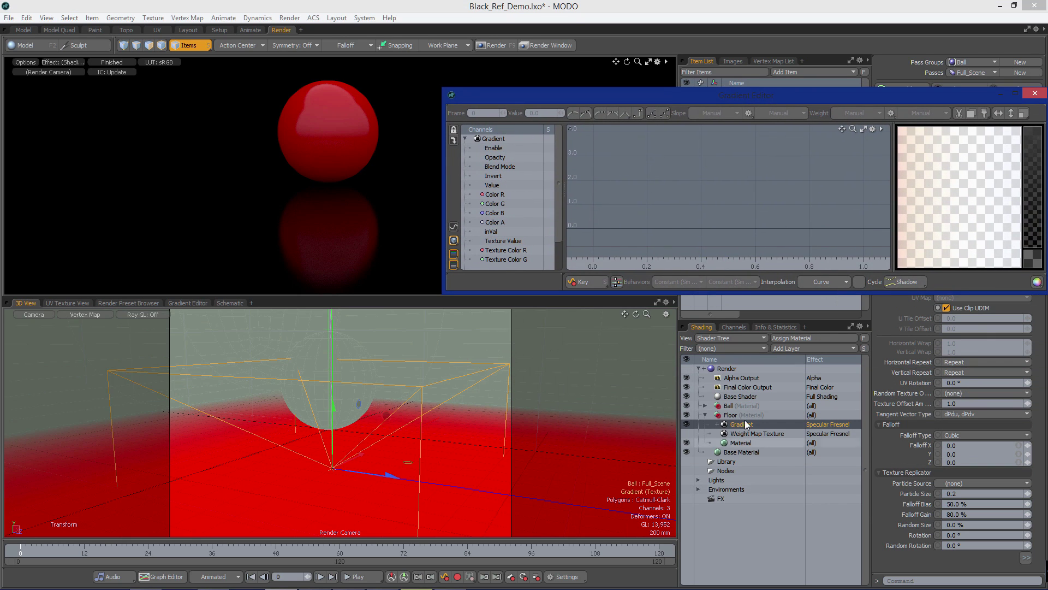
pyautogui.click(739, 431)
pyautogui.click(738, 425)
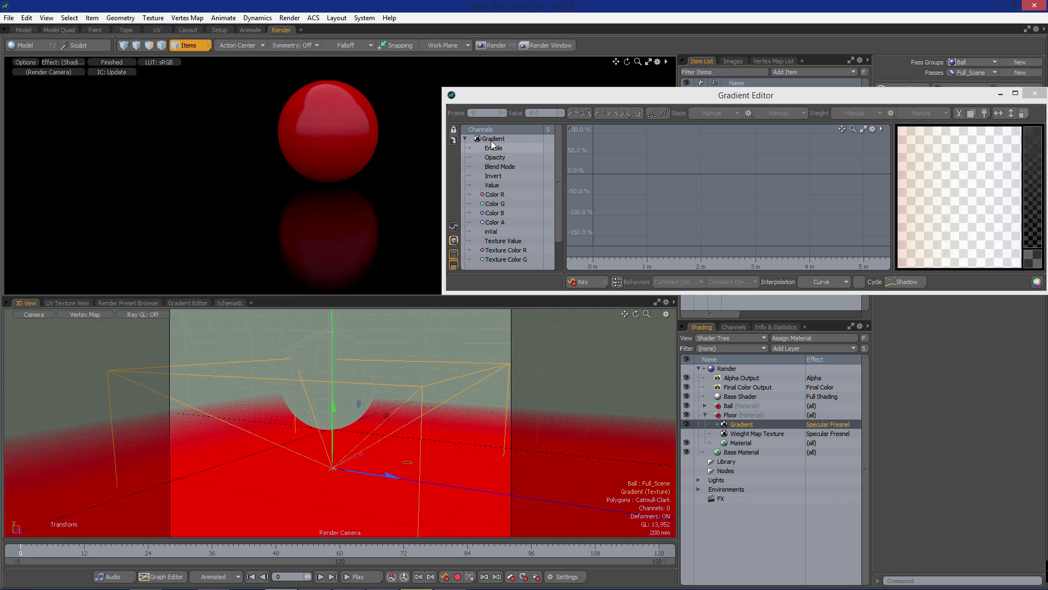
pyautogui.click(494, 185)
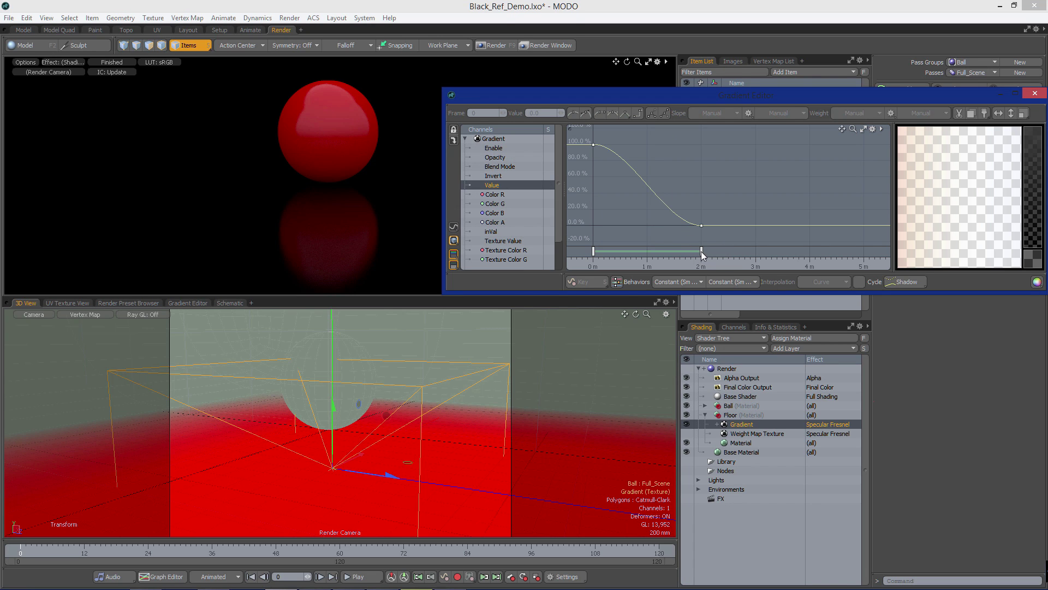
pyautogui.moveTo(703, 251); pyautogui.dragTo(756, 262)
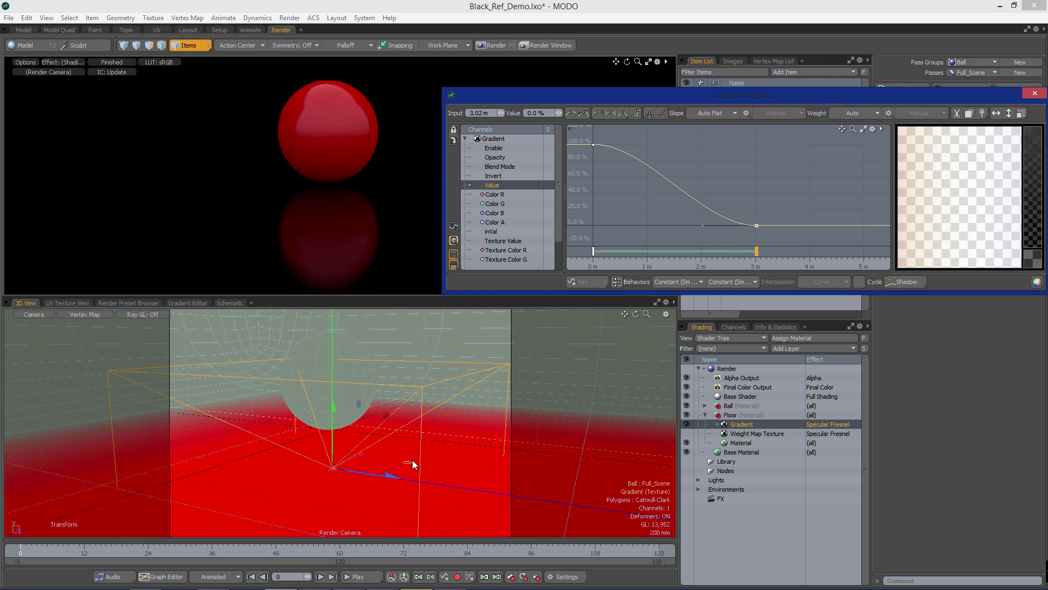
pyautogui.moveTo(412, 460); pyautogui.dragTo(405, 454)
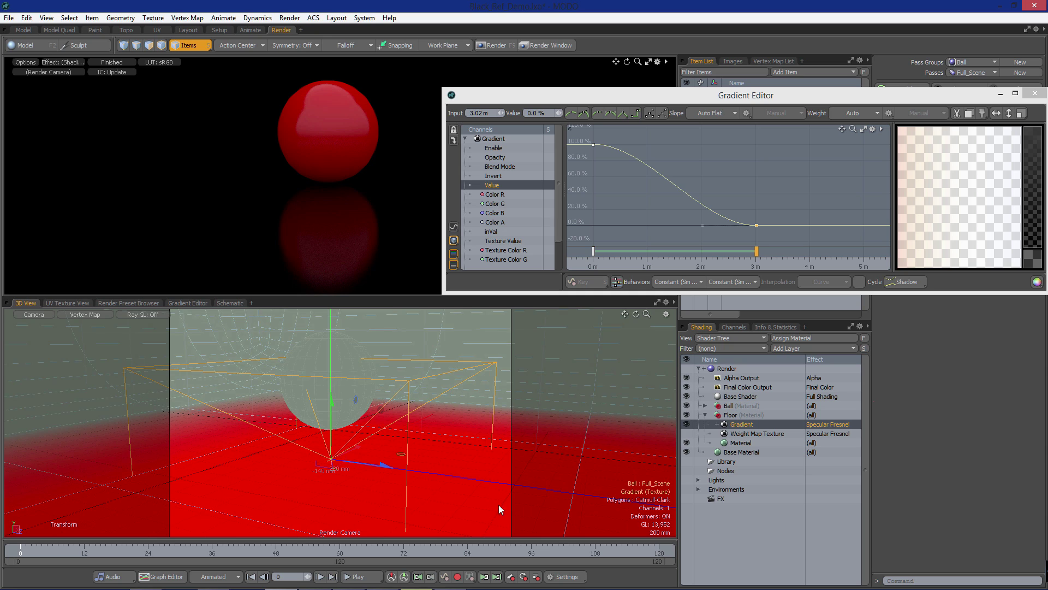
pyautogui.click(82, 314)
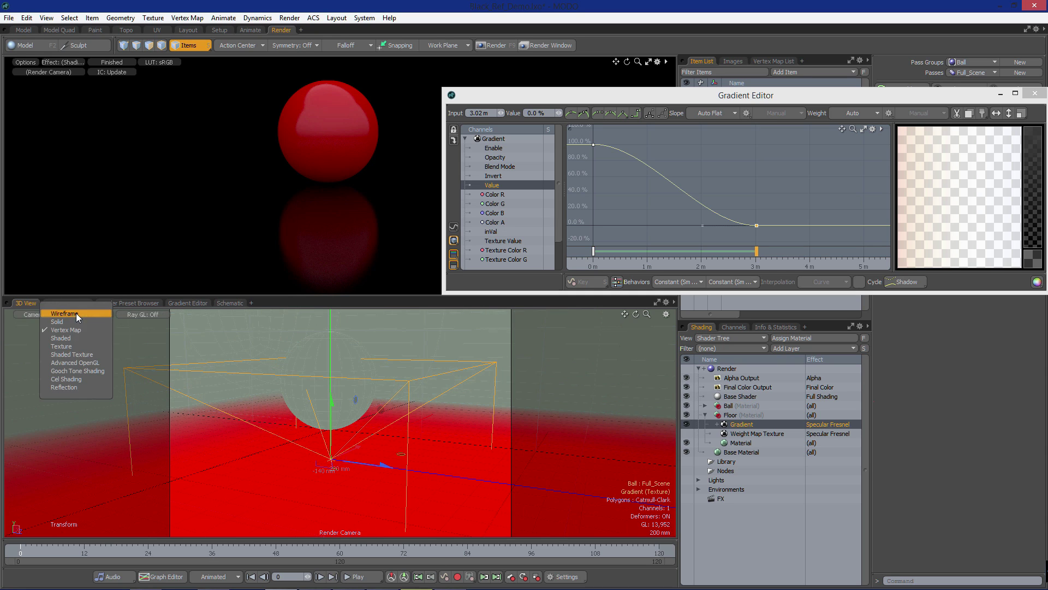
# Step: Set the viewport to Advanced OpenGL shading and close the Gradient Editor
pyautogui.click(77, 362)
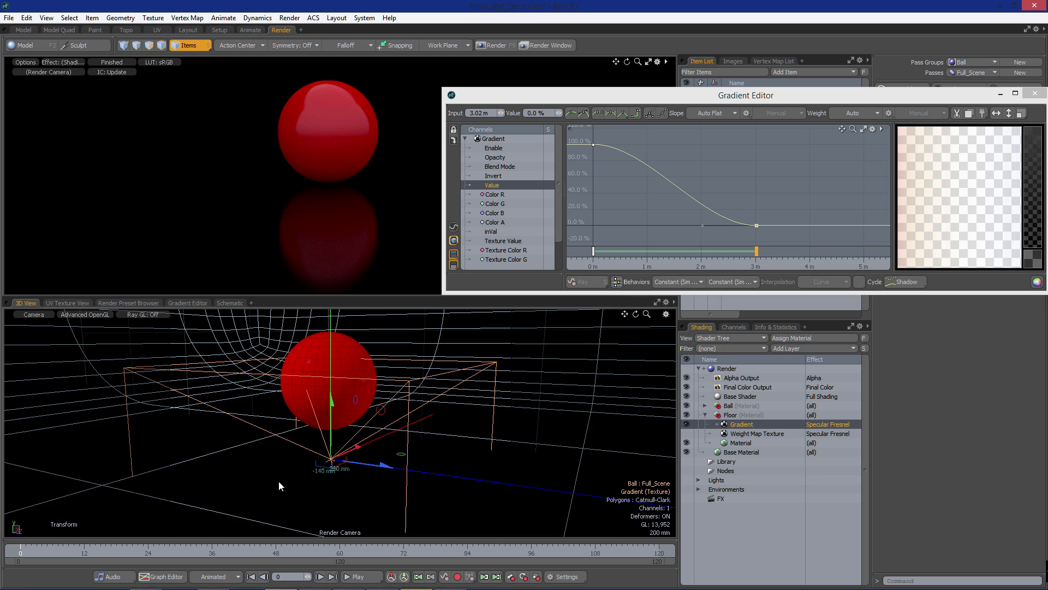
pyautogui.moveTo(891, 90); pyautogui.dragTo(803, 82)
pyautogui.click(949, 86)
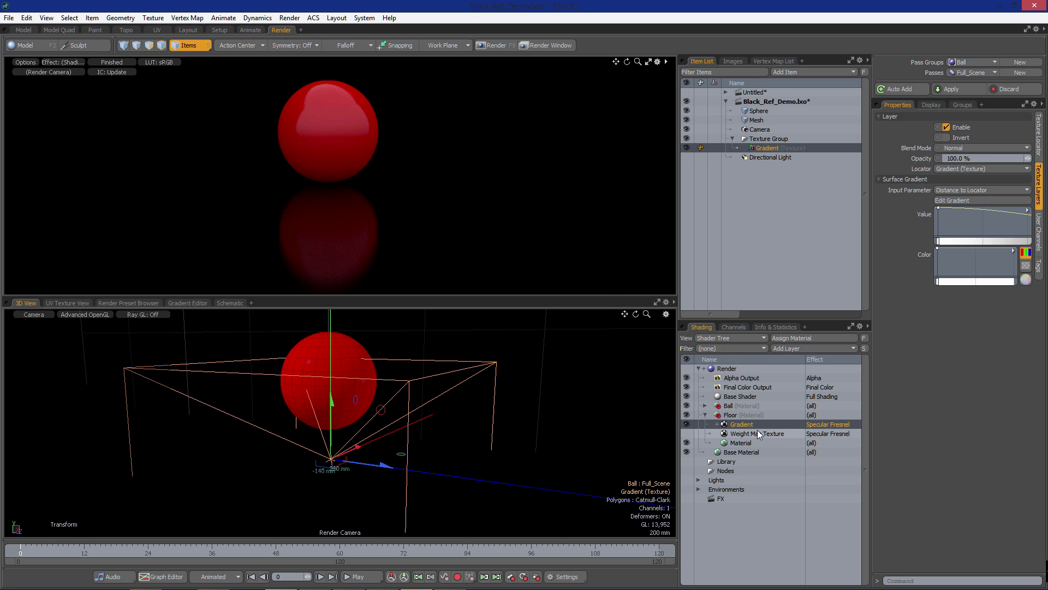
# Step: Disable the Floor's Gradient layer, select Weight Map Texture, and open the Schematic
pyautogui.click(686, 434)
pyautogui.click(686, 434)
pyautogui.click(686, 424)
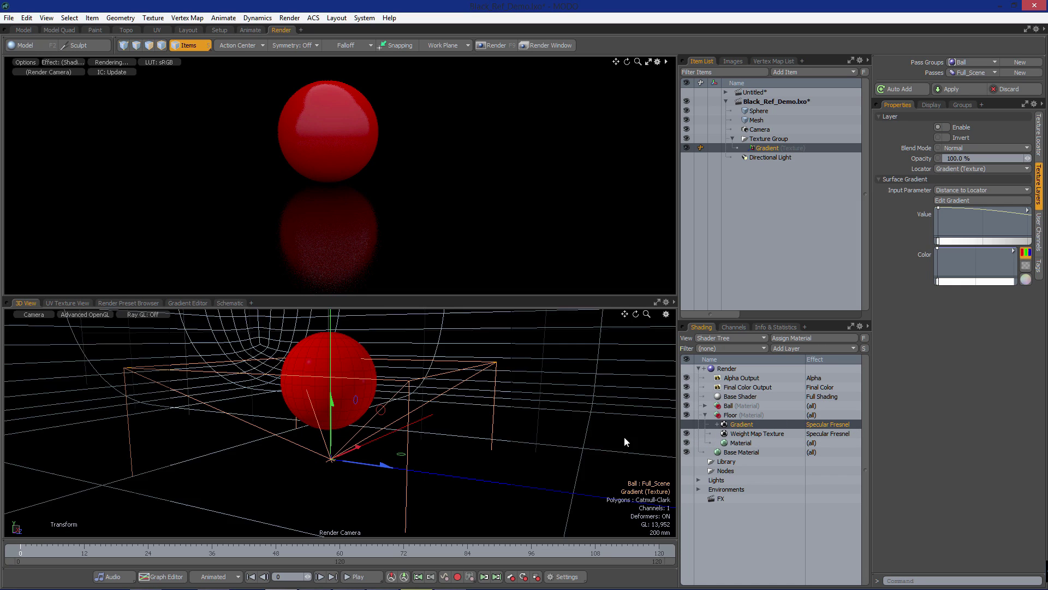
pyautogui.click(756, 433)
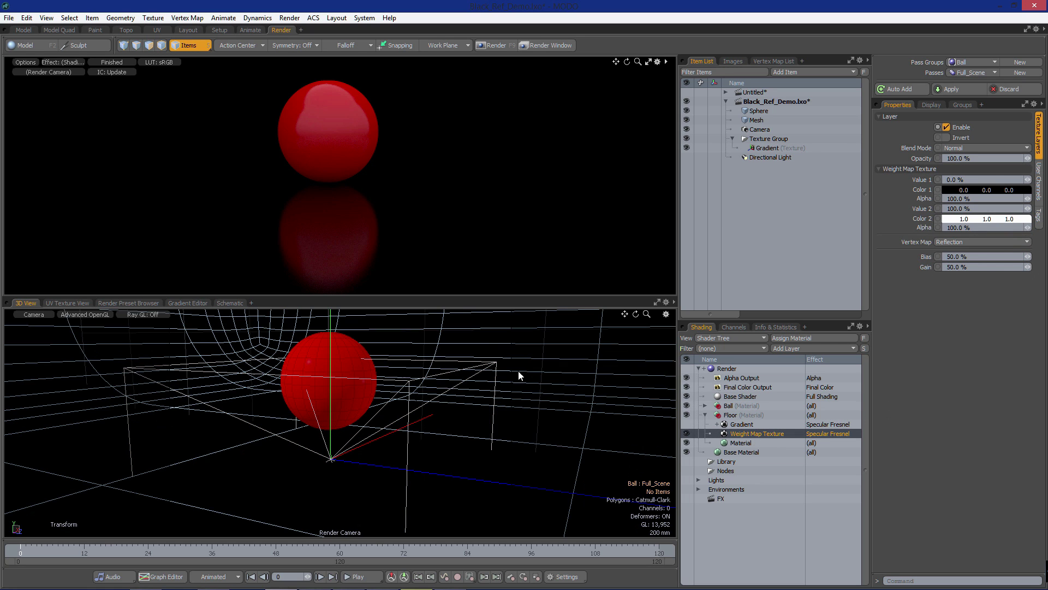
pyautogui.click(230, 303)
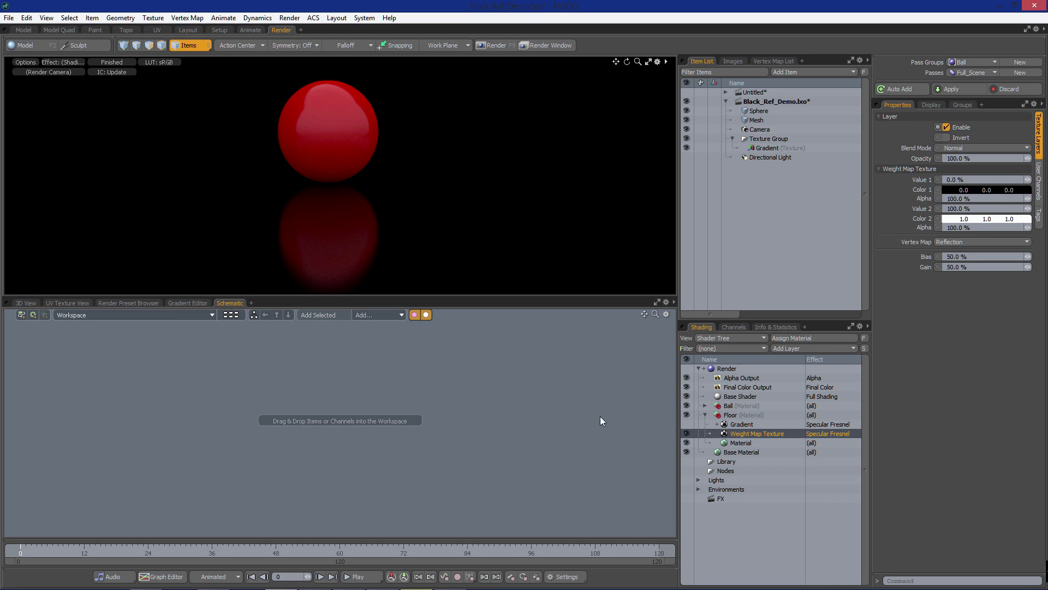
# Step: Add the floor's Material to the schematic and position its node
pyautogui.click(738, 443)
pyautogui.doubleClick(739, 443)
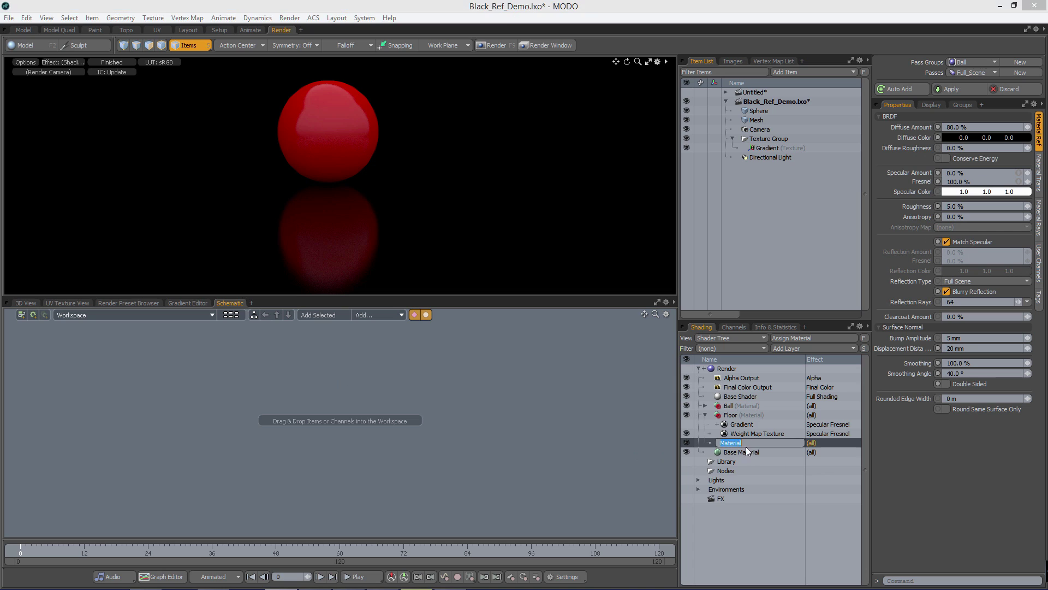
pyautogui.click(764, 463)
pyautogui.doubleClick(728, 442)
pyautogui.press('Return')
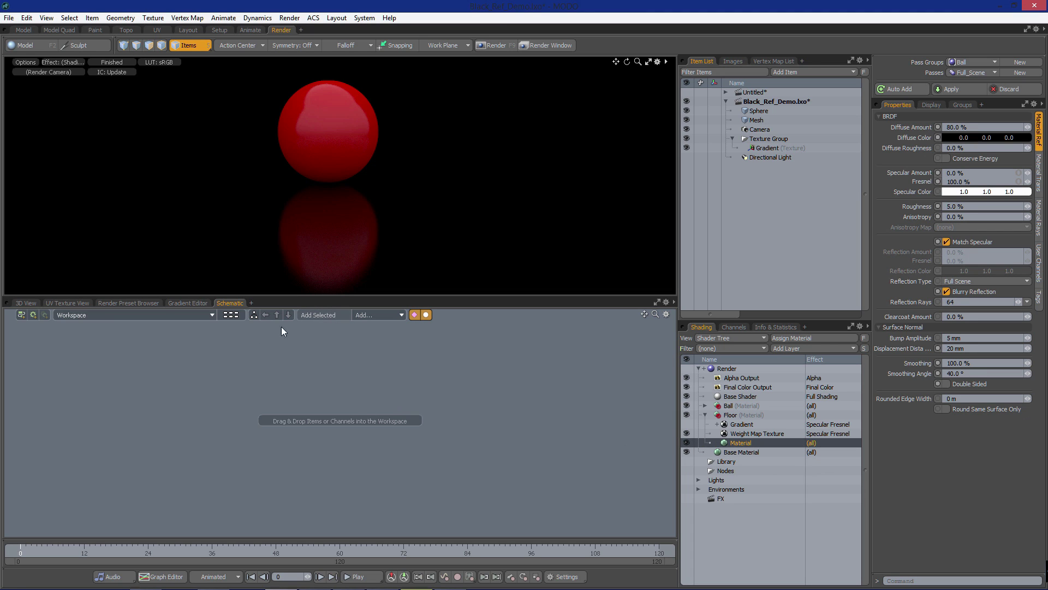
pyautogui.click(320, 316)
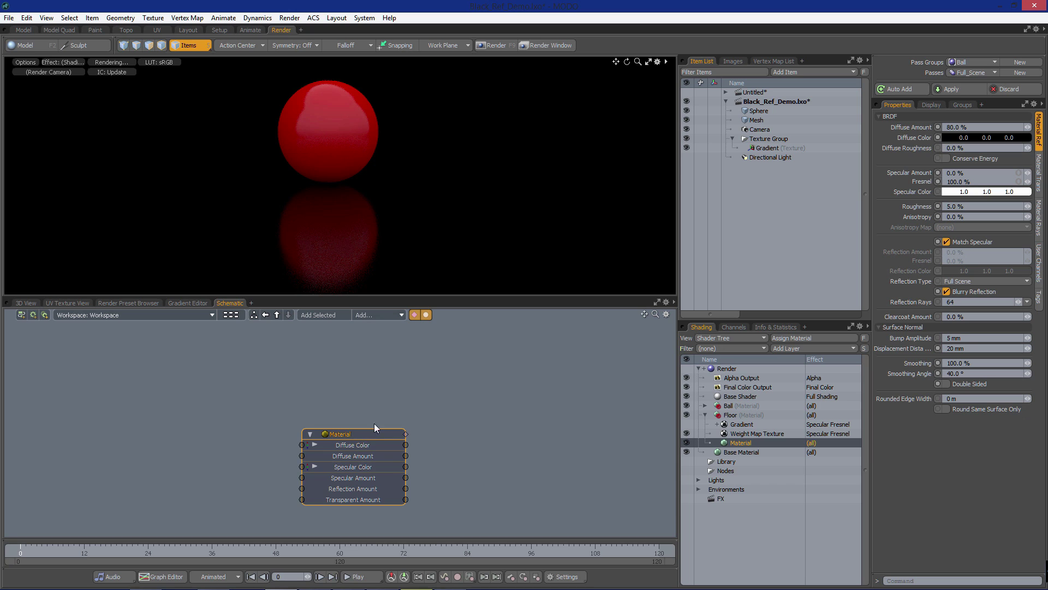
pyautogui.moveTo(368, 444); pyautogui.dragTo(420, 384)
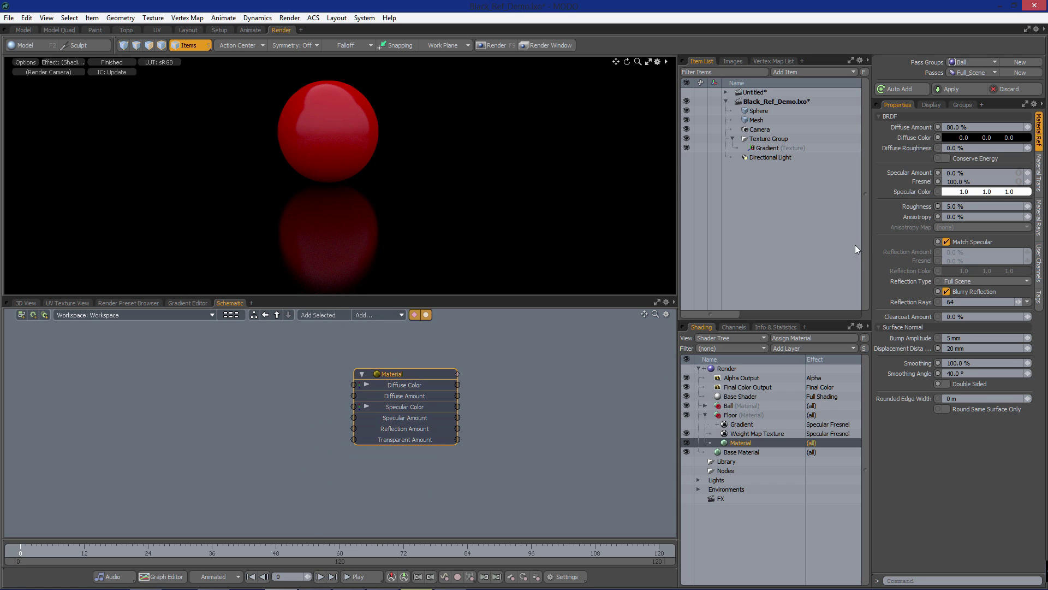
# Step: Expose Specular Fresnel as a Material node input and select Weight Map Texture
pyautogui.click(913, 172)
pyautogui.click(918, 182)
pyautogui.click(330, 315)
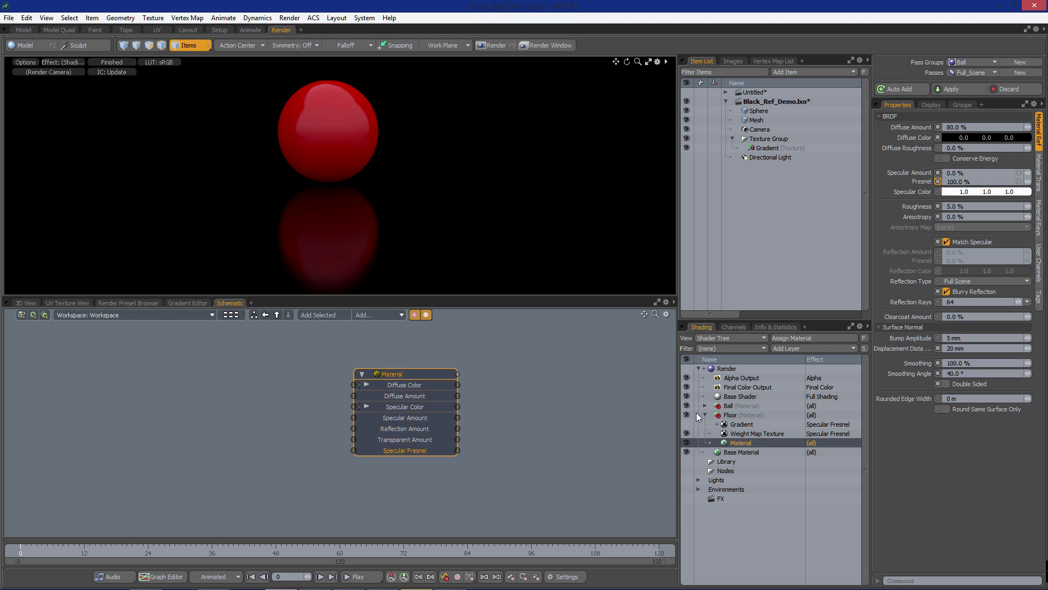
pyautogui.click(762, 434)
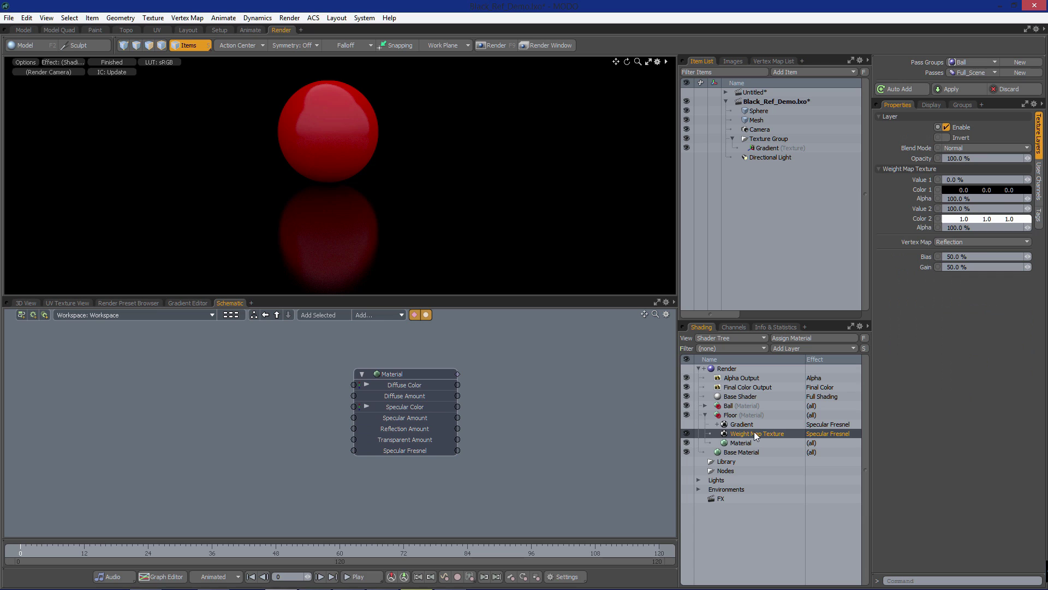
# Step: Add the Weight Map Texture node to the schematic and arrange it beside Material
pyautogui.click(319, 316)
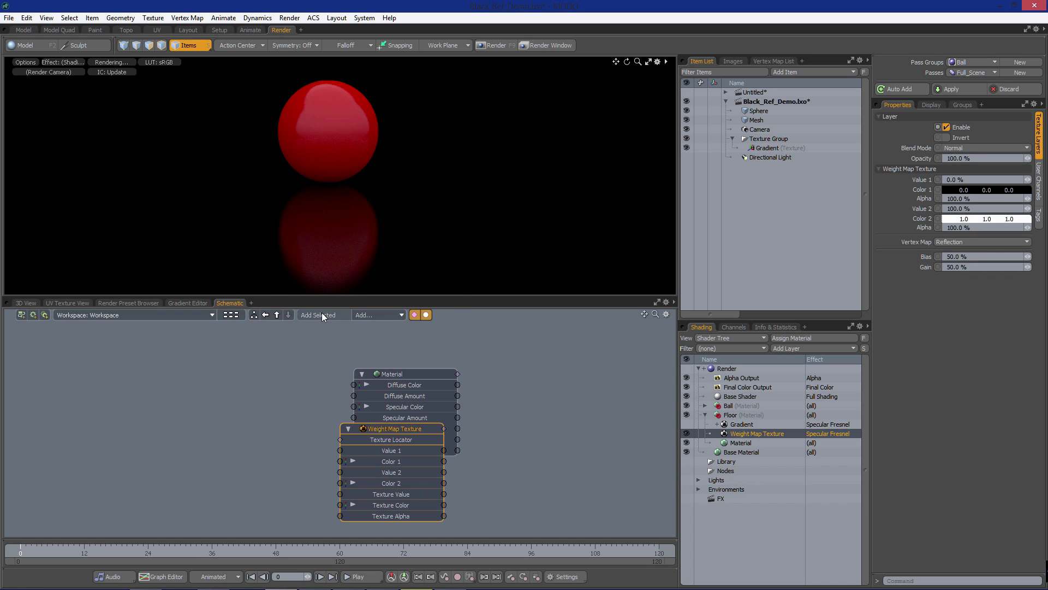
pyautogui.moveTo(388, 430); pyautogui.dragTo(352, 451)
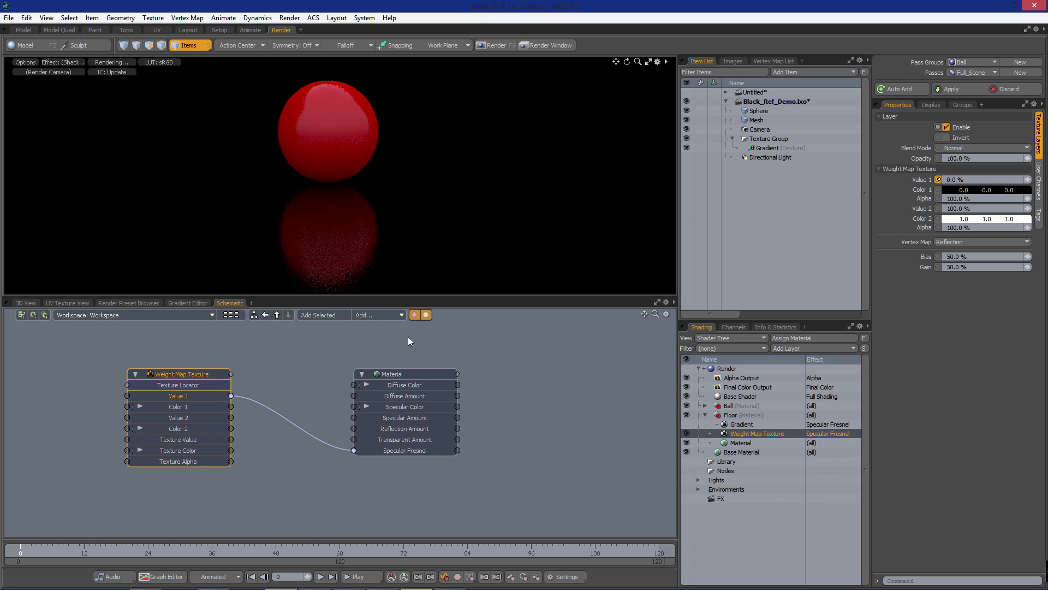
pyautogui.moveTo(407, 375); pyautogui.dragTo(427, 373)
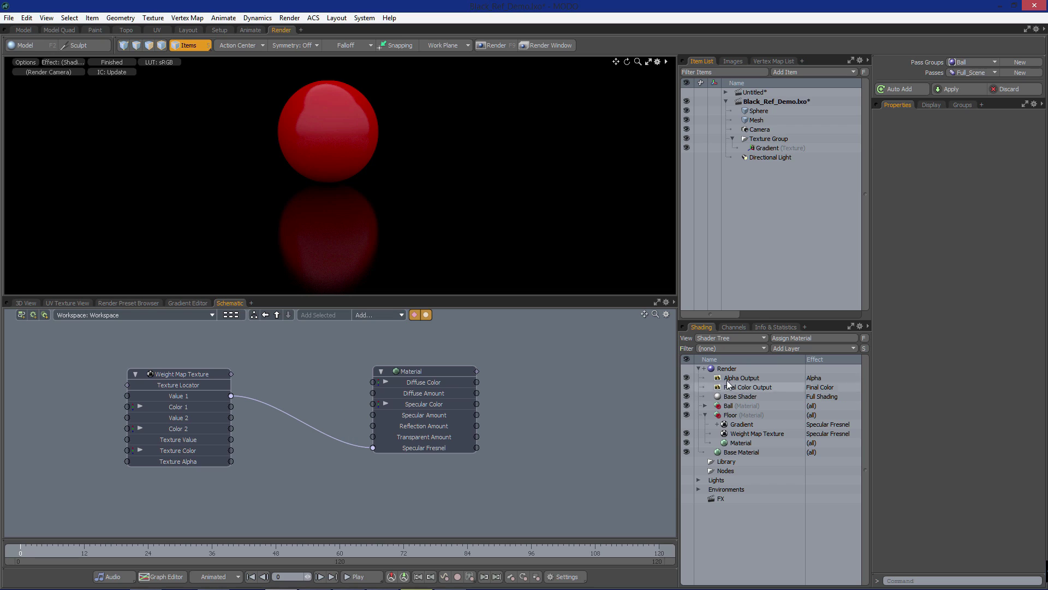
pyautogui.click(687, 432)
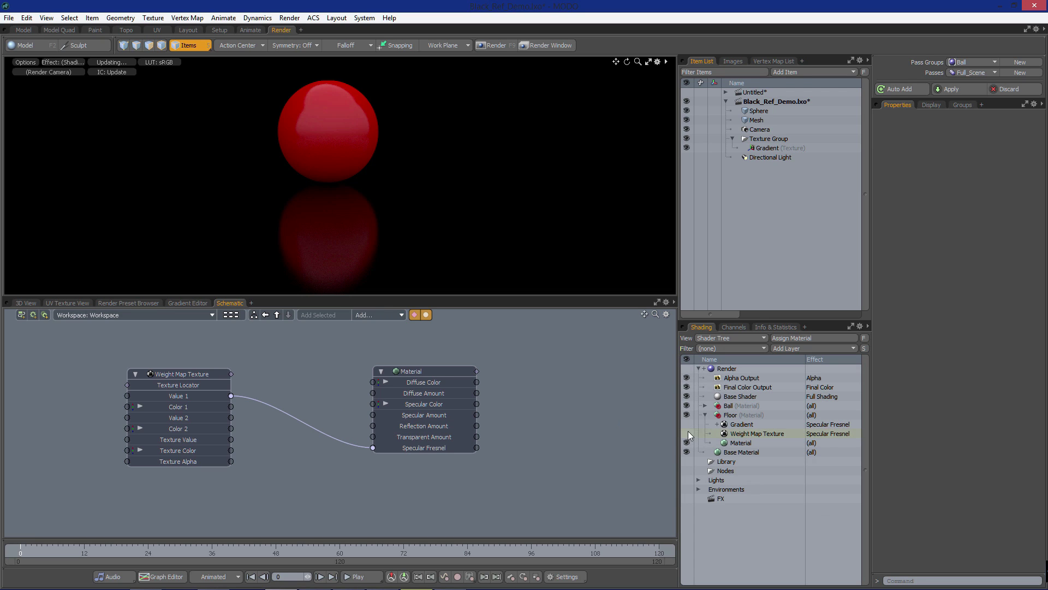
pyautogui.click(686, 433)
pyautogui.moveTo(176, 375); pyautogui.dragTo(156, 366)
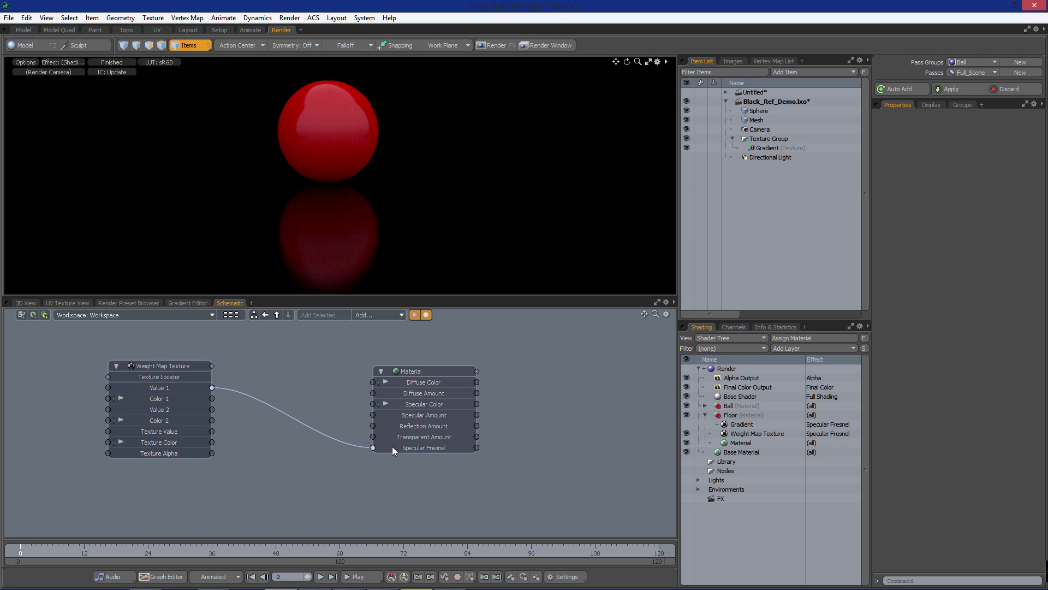
pyautogui.moveTo(414, 369); pyautogui.dragTo(442, 358)
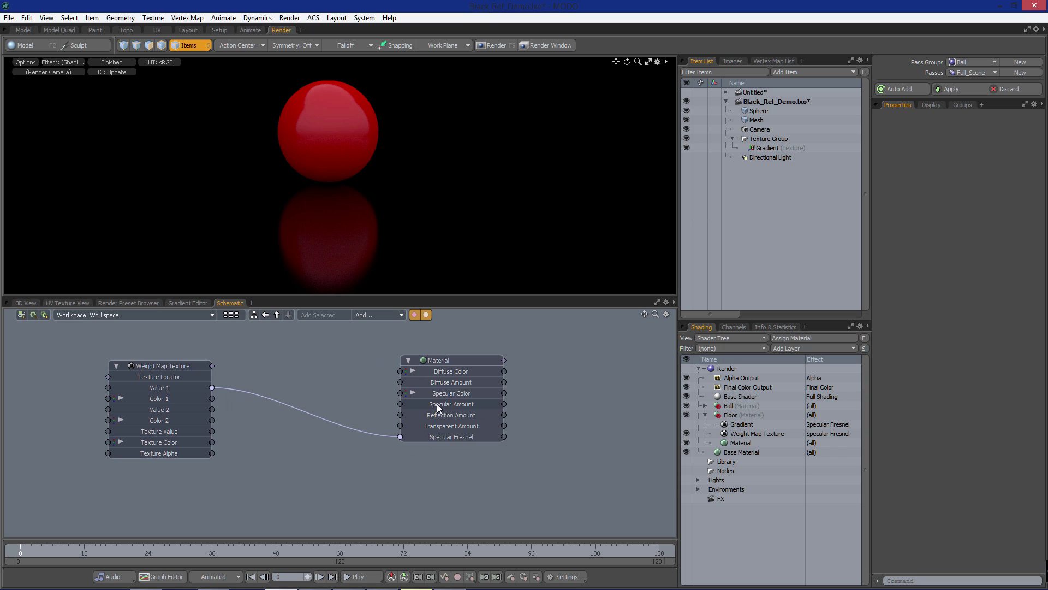
# Step: Move the Value 1 wire onto Specular Amount and disable the original weight-map layer
pyautogui.moveTo(400, 436); pyautogui.dragTo(400, 404)
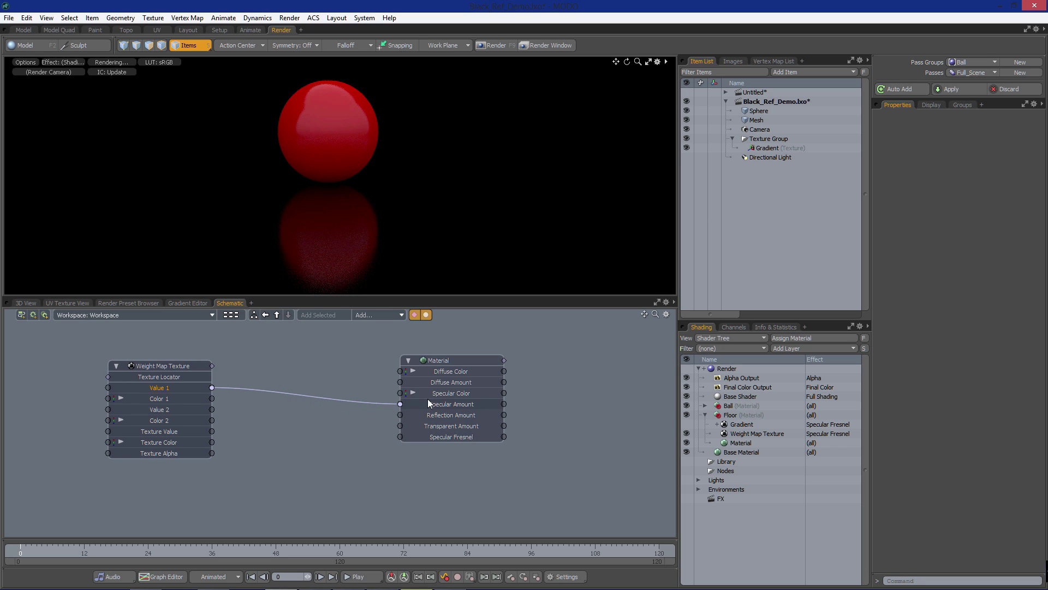
pyautogui.click(460, 356)
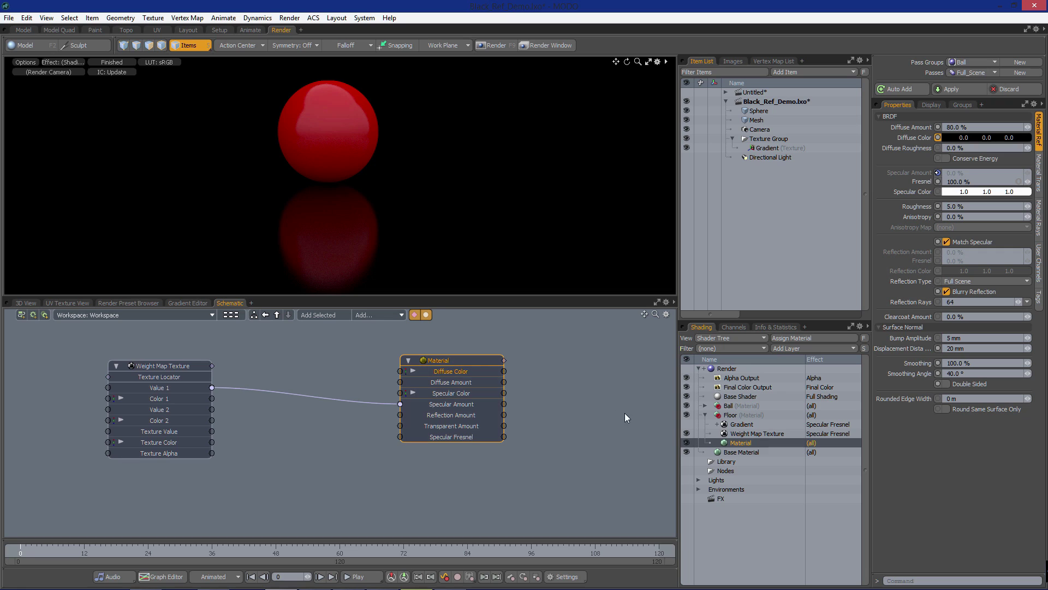
pyautogui.click(724, 469)
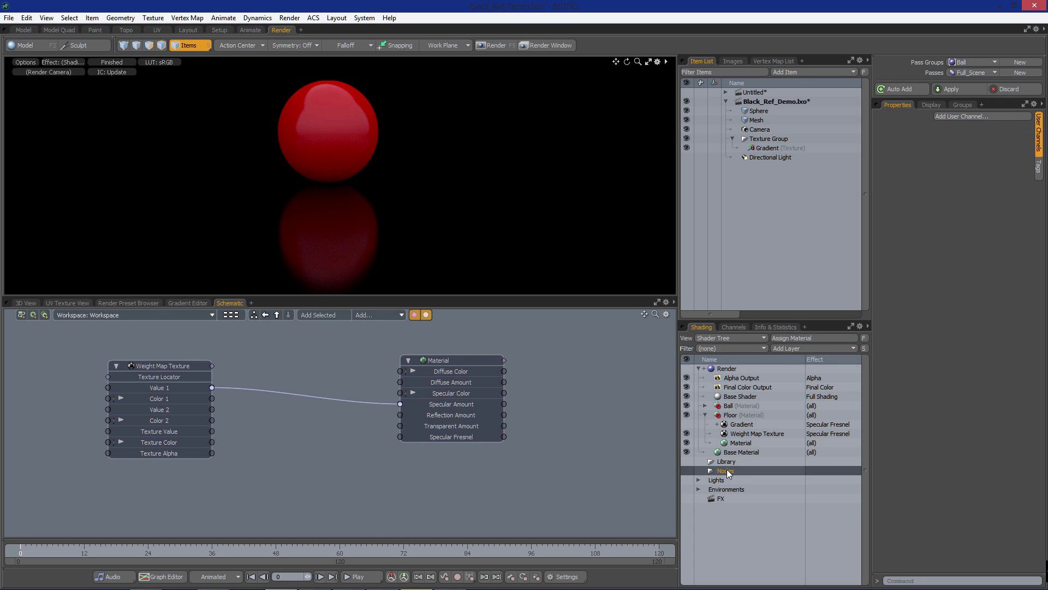
pyautogui.click(687, 433)
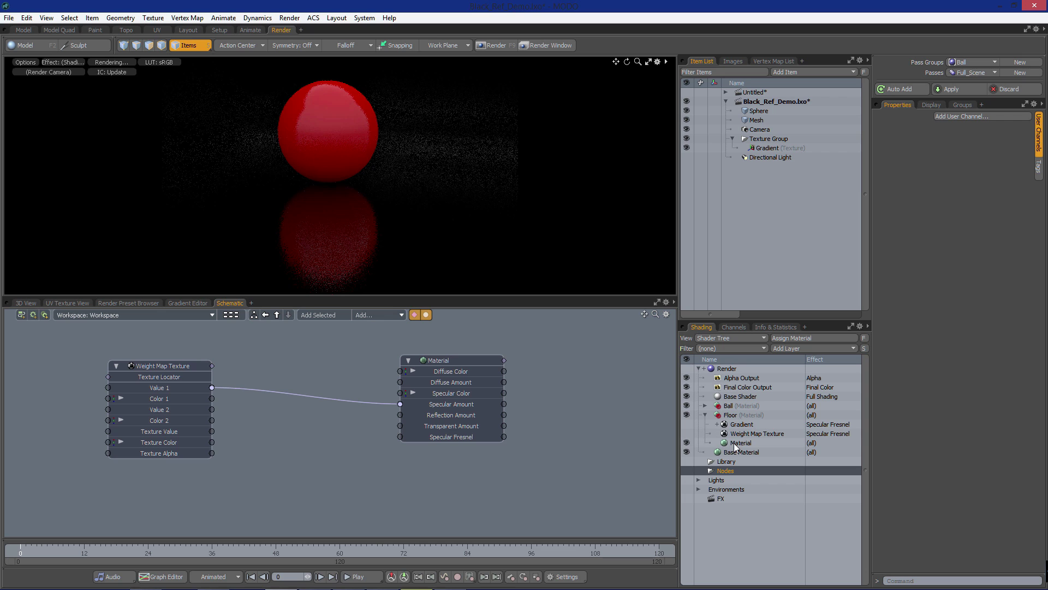
# Step: Add a new Processing > Weight Map Texture layer under the Nodes group
pyautogui.click(792, 345)
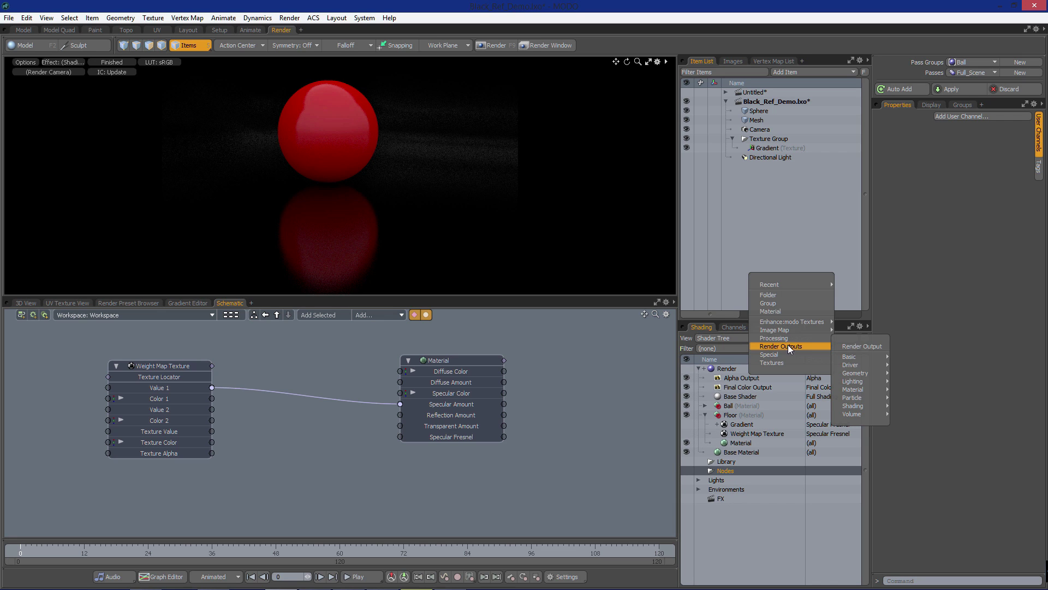
pyautogui.click(781, 336)
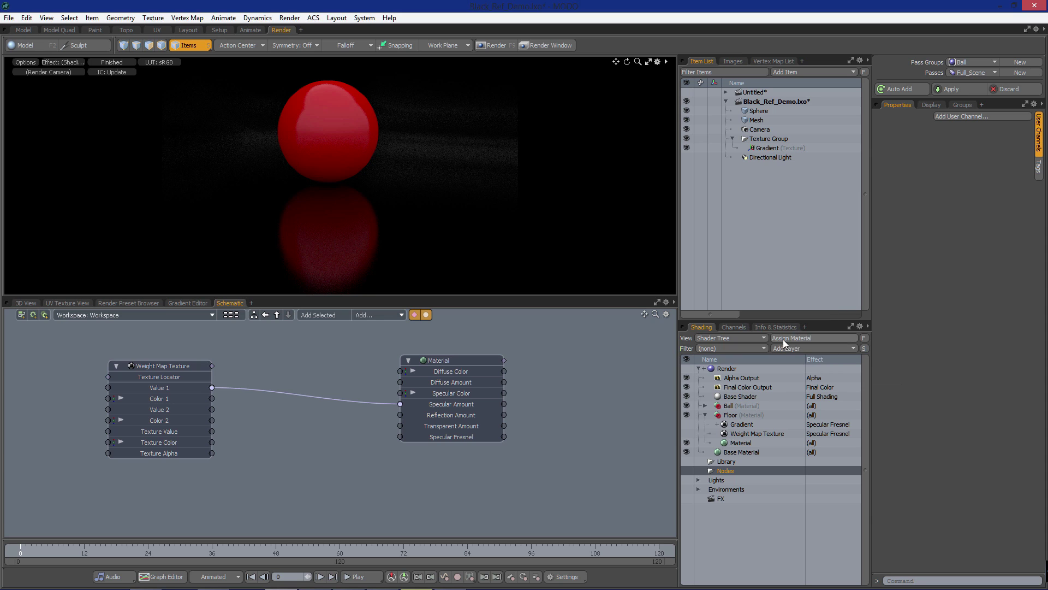
pyautogui.click(784, 339)
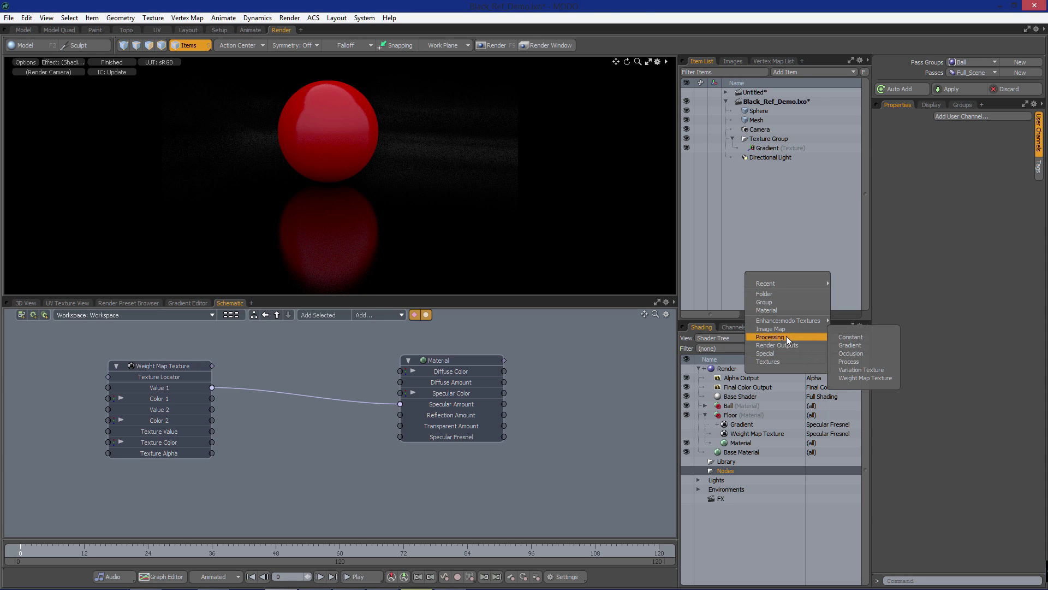
pyautogui.click(866, 378)
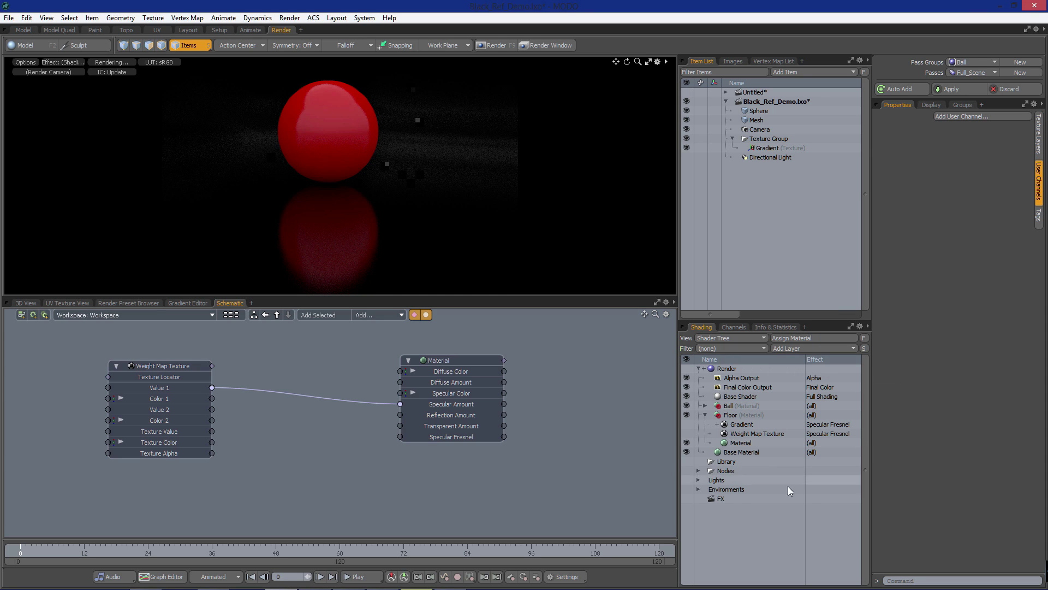
pyautogui.click(699, 470)
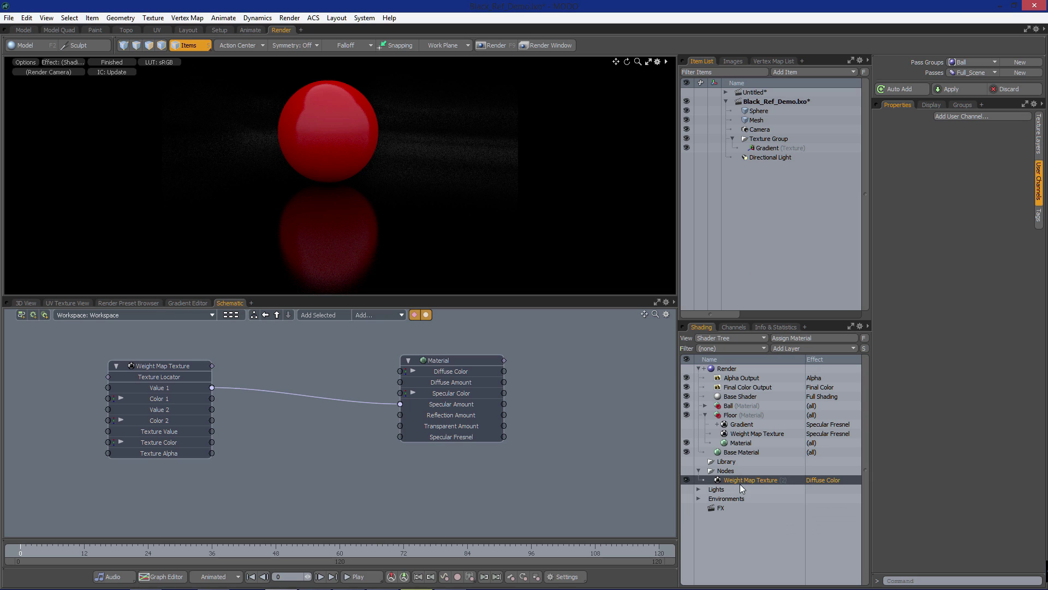
# Step: Delete the old Weight Map Texture node and place Weight Map Texture (2) in the schematic
pyautogui.click(159, 366)
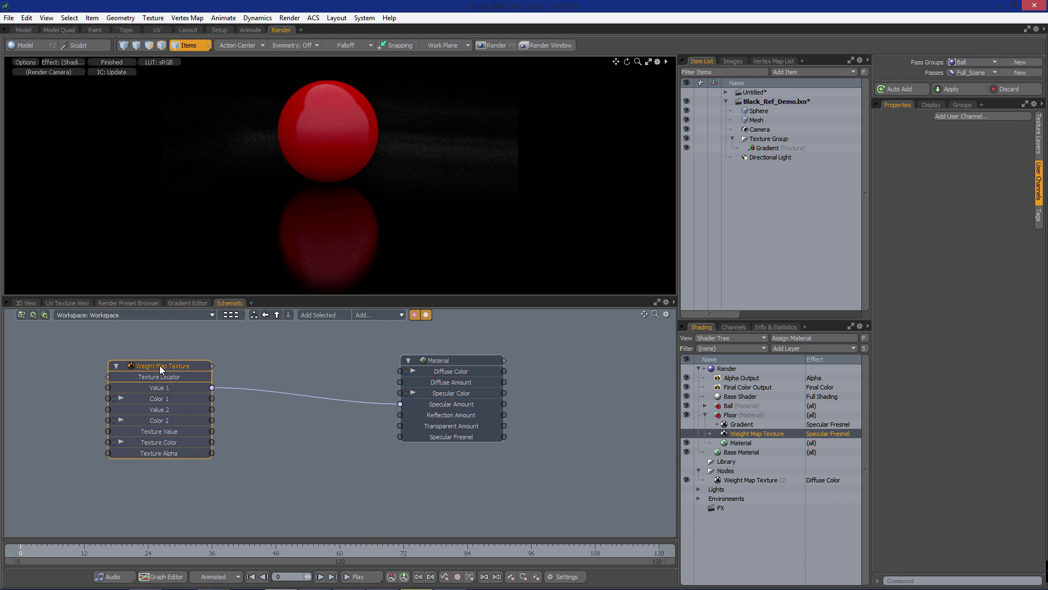
pyautogui.press('Delete')
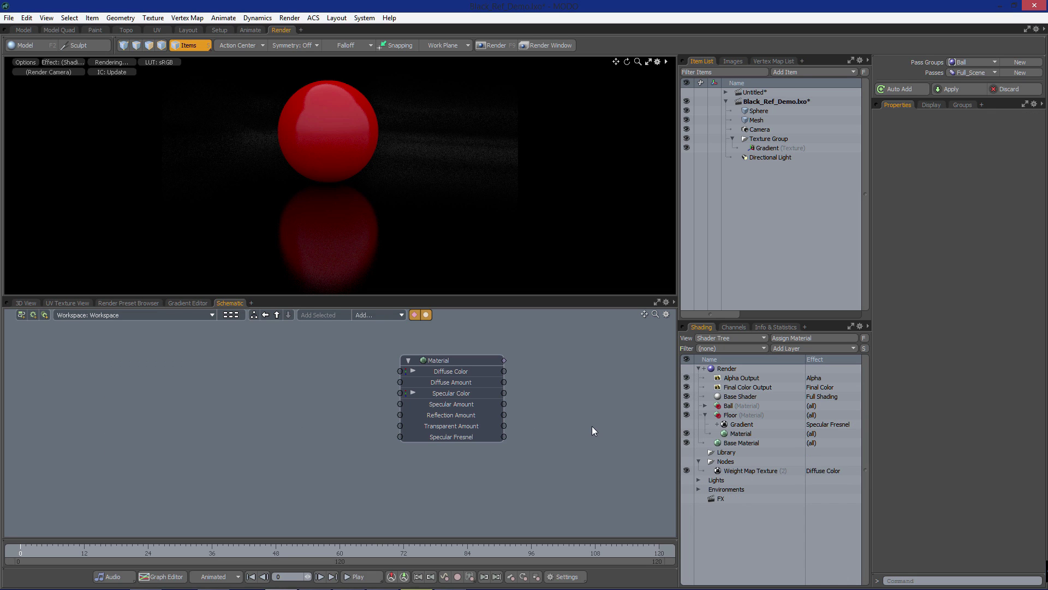
pyautogui.click(740, 471)
pyautogui.moveTo(192, 421); pyautogui.dragTo(249, 372)
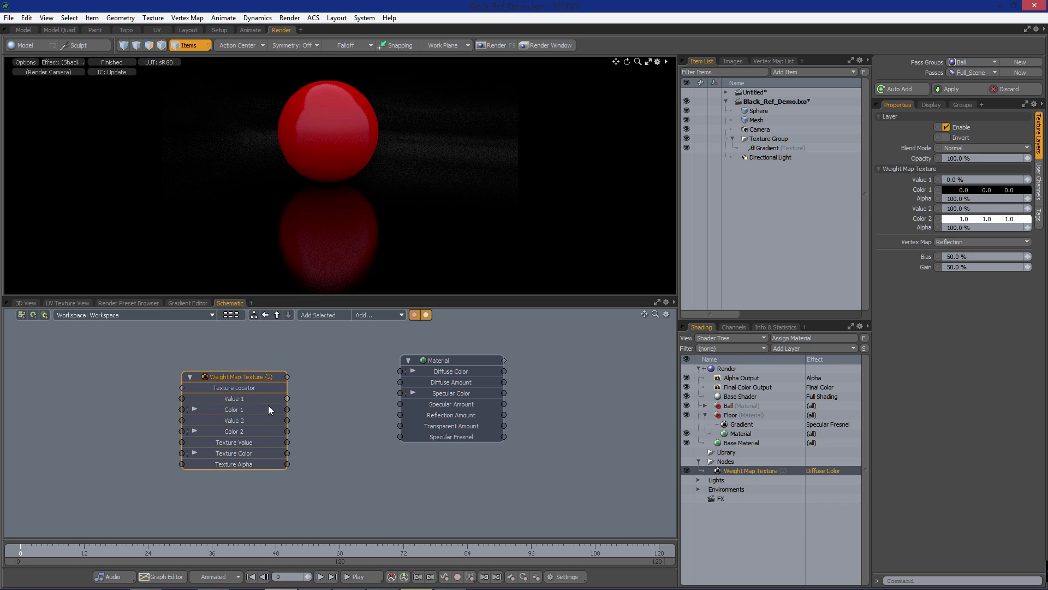
# Step: Wire Weight Map Texture (2)'s Texture Value into the Material's Specular Fresnel and arrange nodes
pyautogui.doubleClick(244, 376)
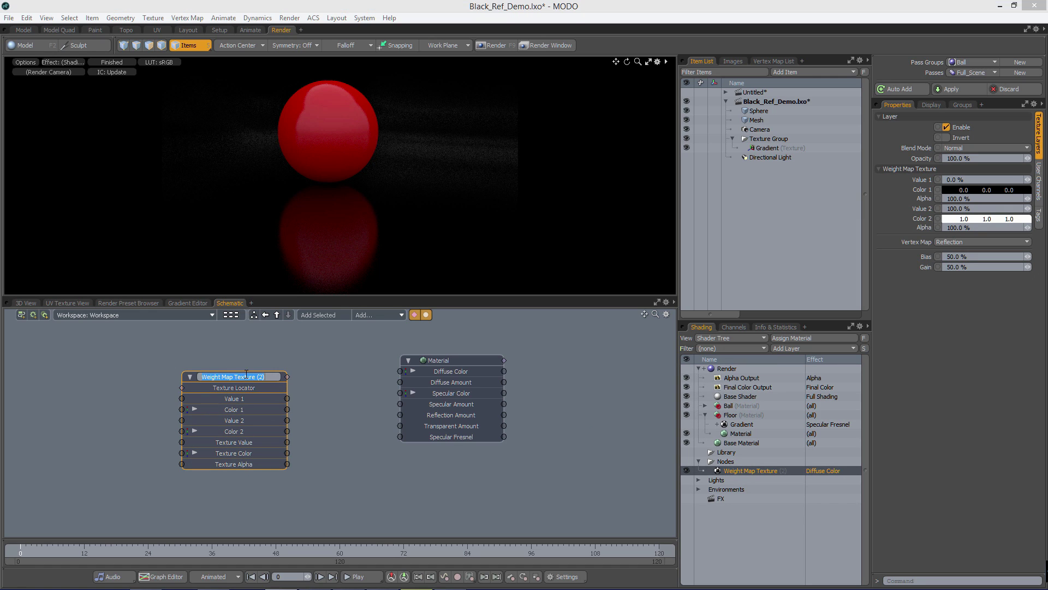
pyautogui.click(280, 364)
pyautogui.moveTo(247, 375); pyautogui.dragTo(400, 435)
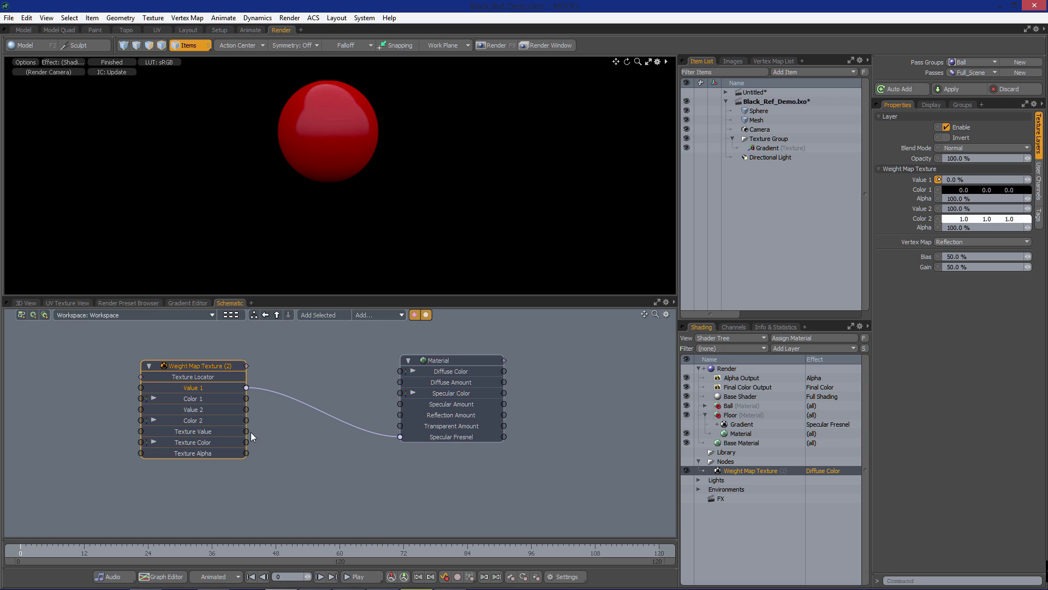
pyautogui.moveTo(398, 437); pyautogui.dragTo(374, 433)
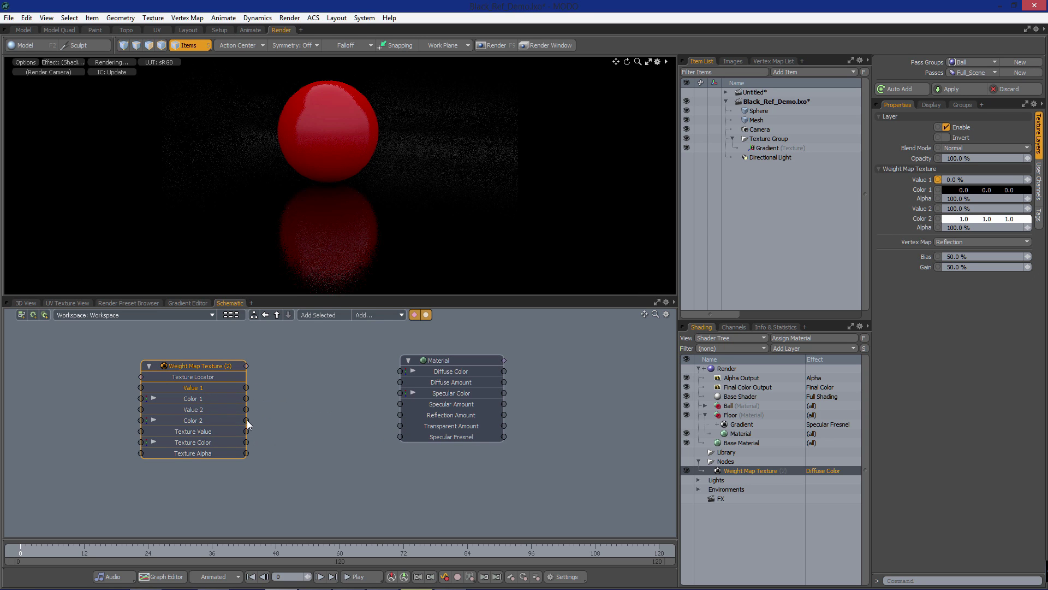
pyautogui.moveTo(246, 431); pyautogui.dragTo(405, 434)
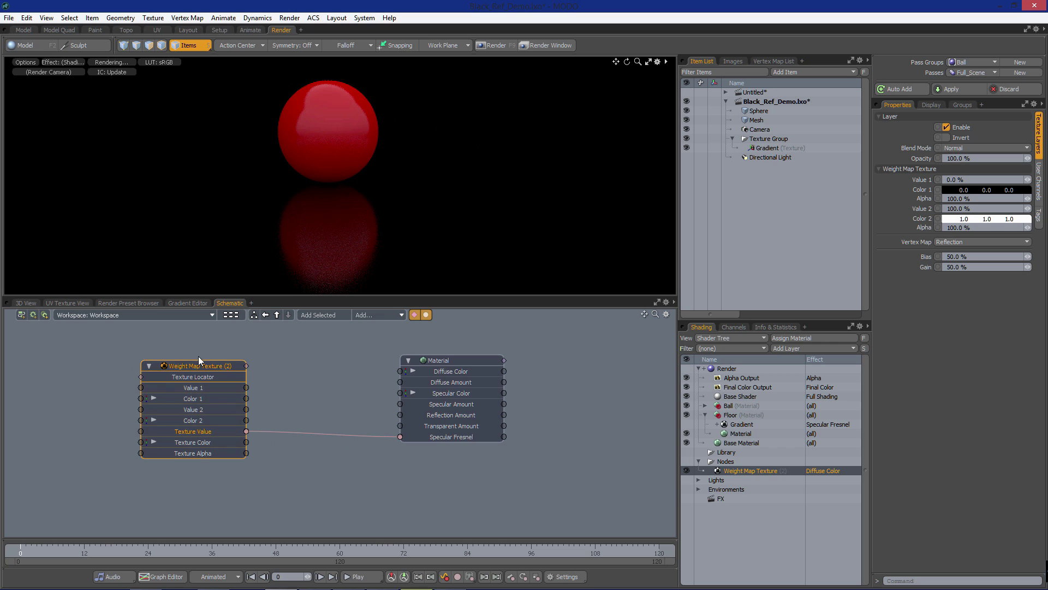
pyautogui.moveTo(205, 366); pyautogui.dragTo(186, 361)
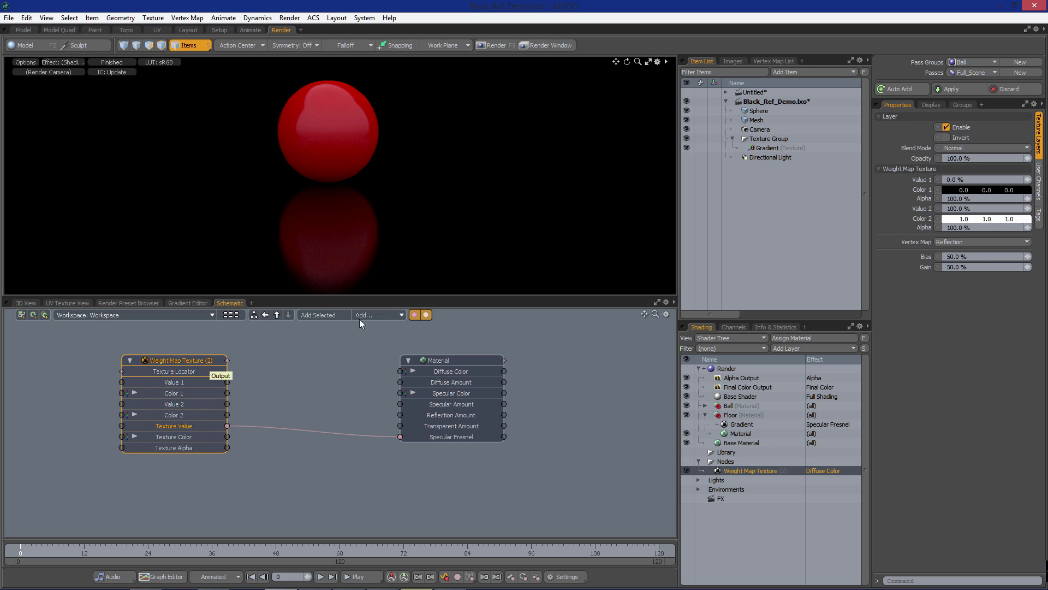
pyautogui.moveTo(456, 362); pyautogui.dragTo(460, 369)
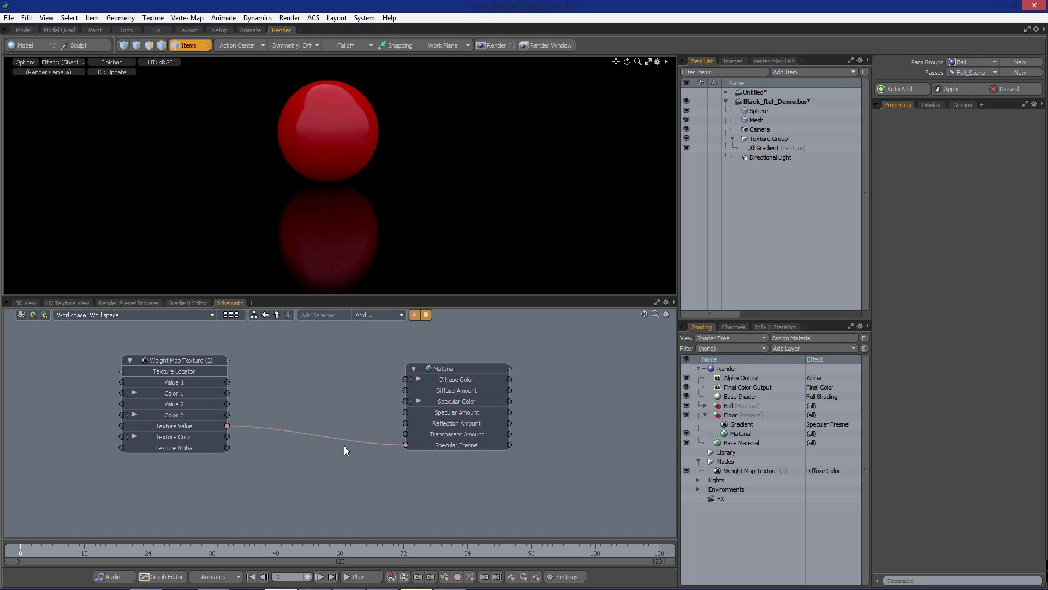
# Step: Delete the Texture Value link into Specular Amount and reconnect Texture Value to Specular Fresnel
pyautogui.moveTo(382, 444)
pyautogui.mouseDown()
pyautogui.moveTo(227, 424)
pyautogui.moveTo(393, 402)
pyautogui.moveTo(406, 412)
pyautogui.mouseUp()
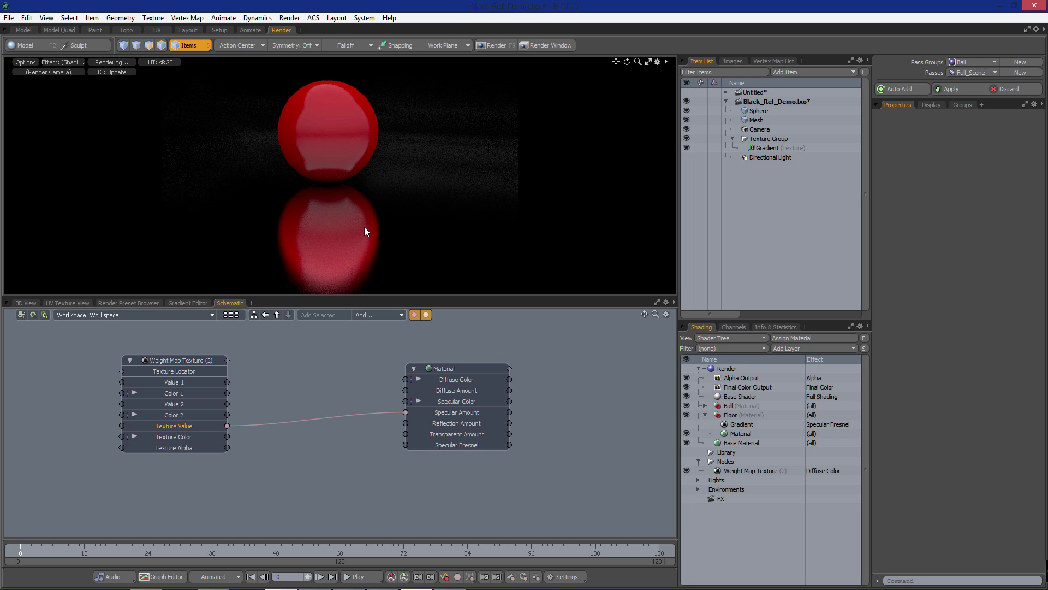
pyautogui.click(382, 414)
pyautogui.press('Delete')
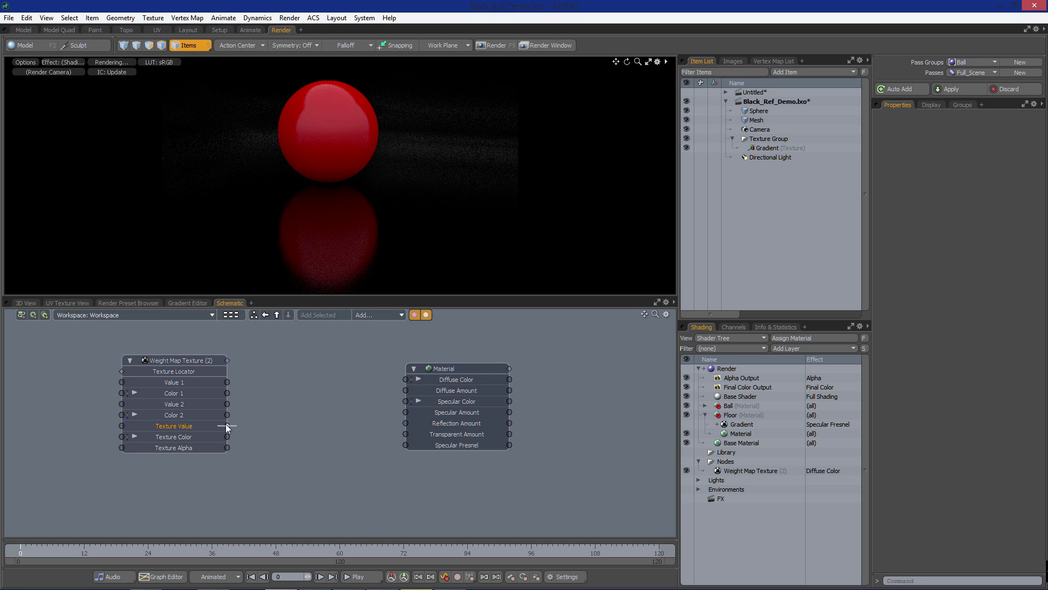
pyautogui.moveTo(227, 426); pyautogui.dragTo(406, 445)
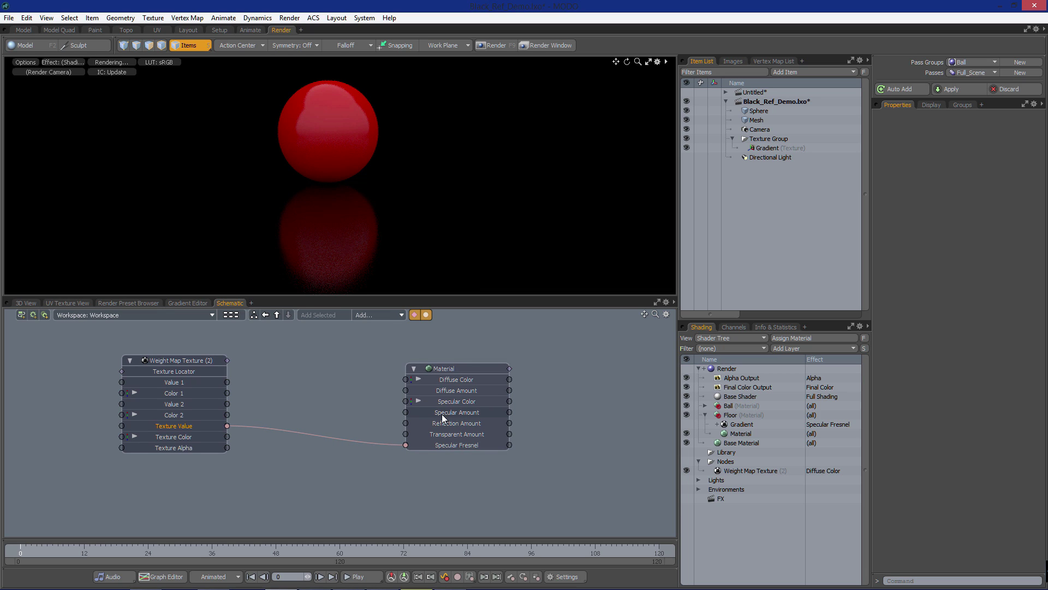
pyautogui.moveTo(442, 416)
# Step: Add a Channel Modifier > Math > Basic Math Multiply node fed by Texture Value into Value A
pyautogui.click(375, 316)
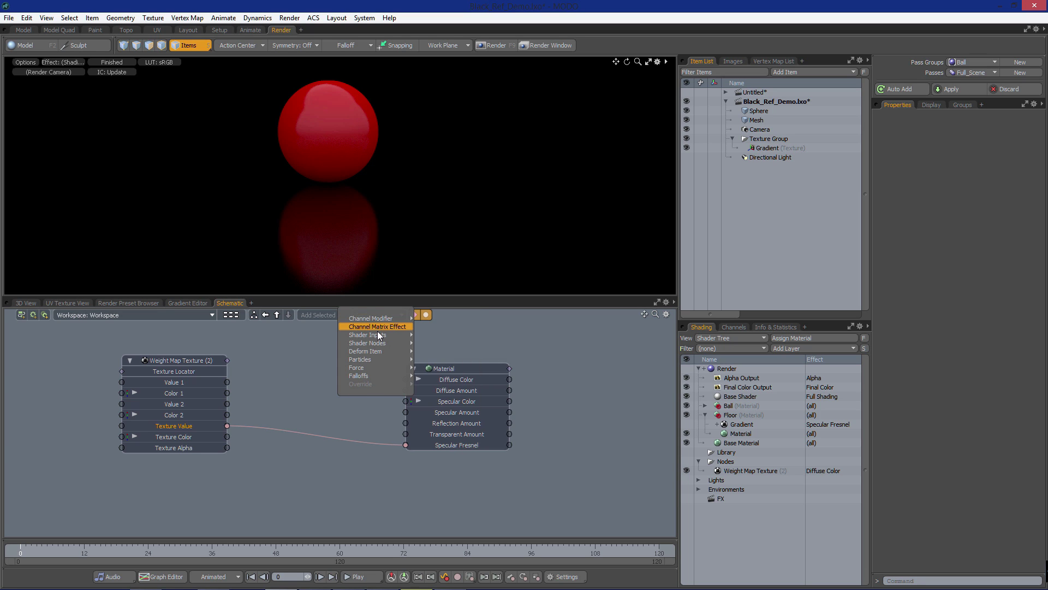
pyautogui.moveTo(380, 336)
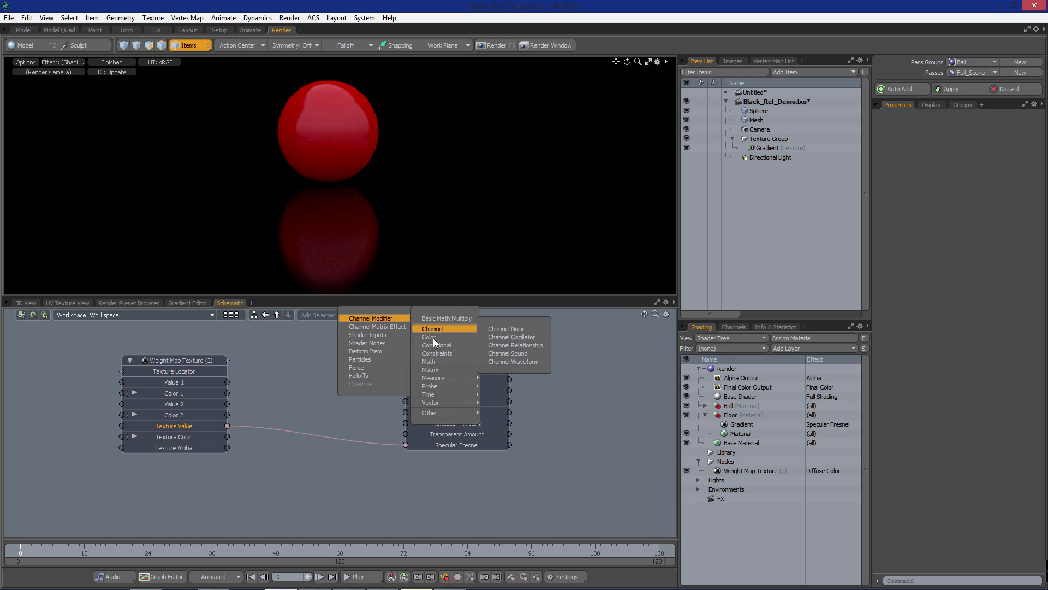
pyautogui.moveTo(435, 363)
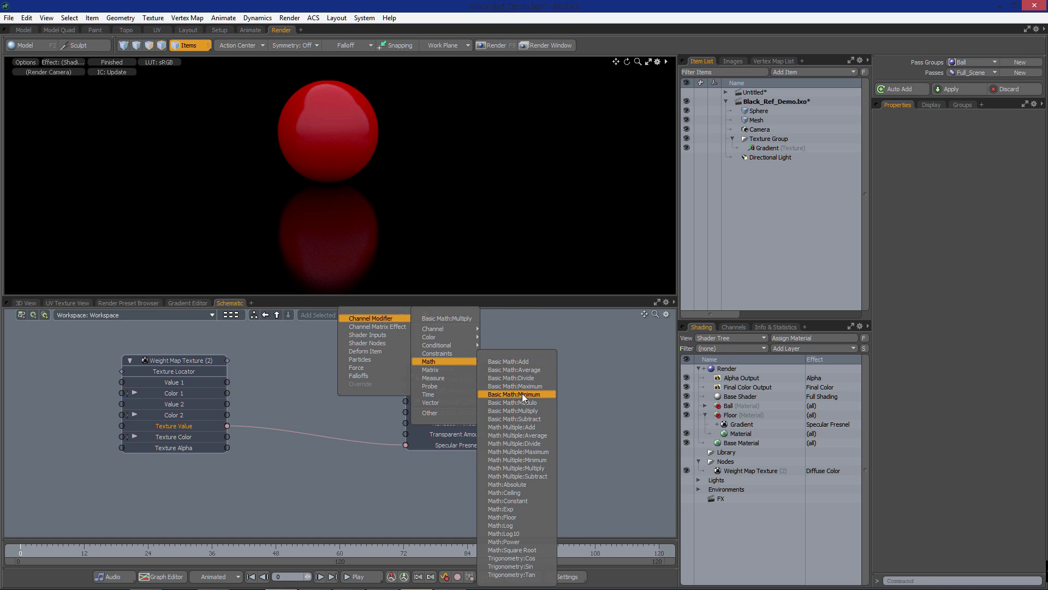
pyautogui.click(534, 410)
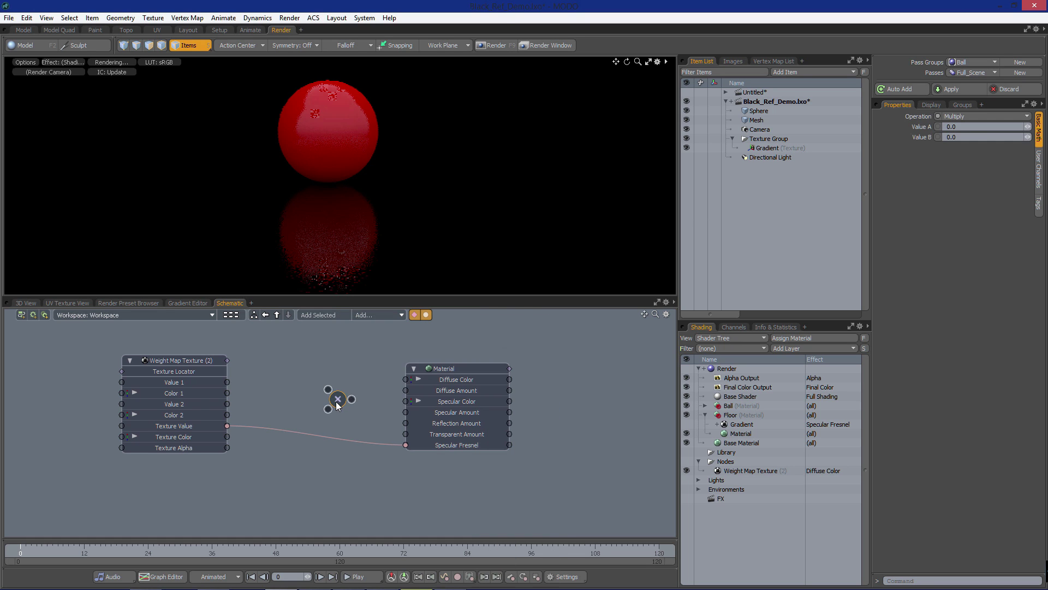
pyautogui.click(327, 389)
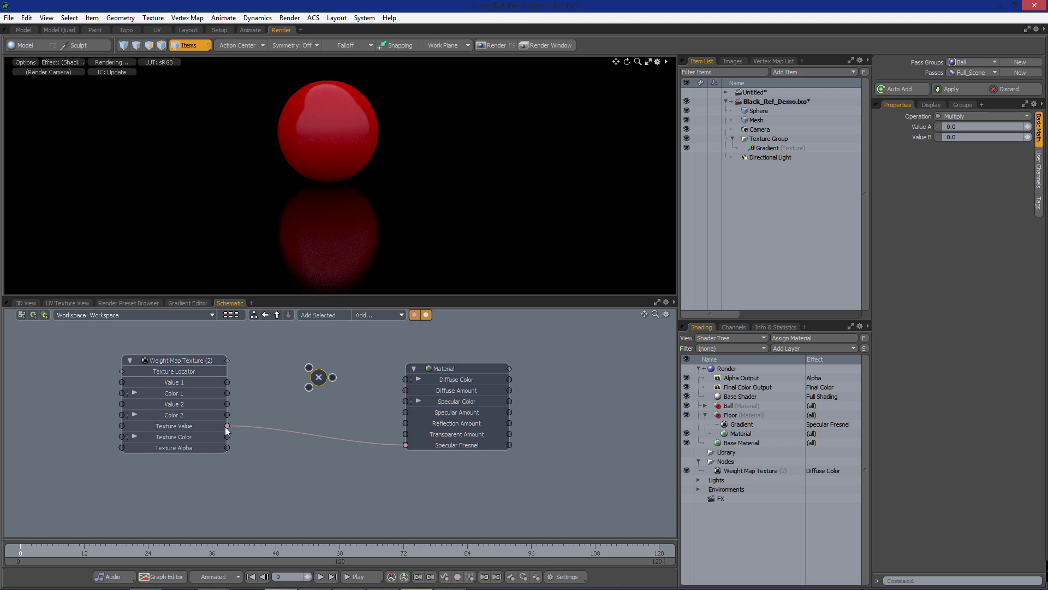
pyautogui.moveTo(227, 425); pyautogui.dragTo(324, 383)
# Step: Set Value B to 0.05, wire the output to Specular Amount, and remove the Fresnel link
pyautogui.click(966, 139)
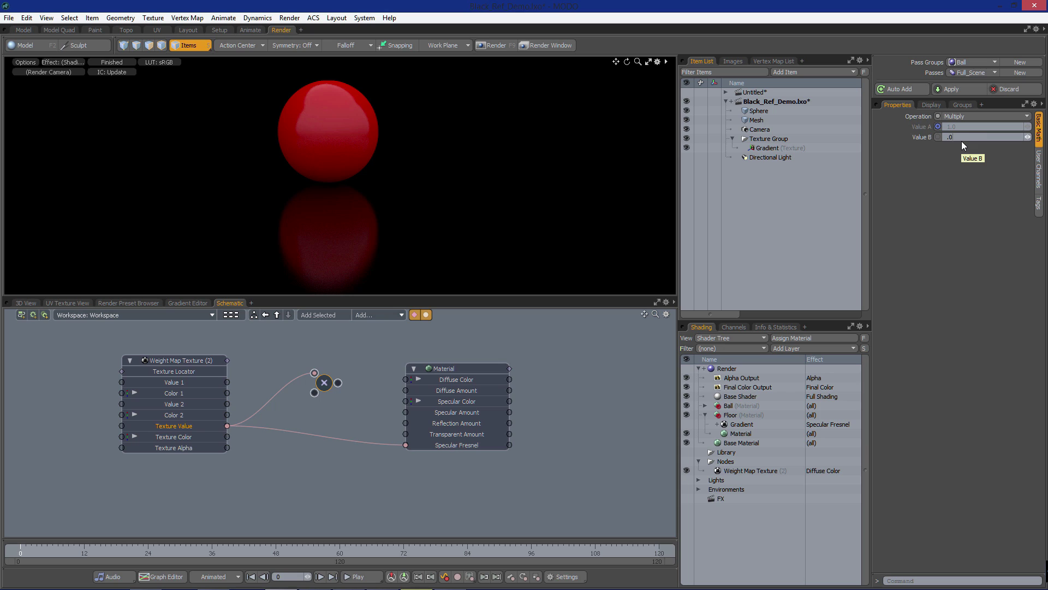
pyautogui.write('.05')
pyautogui.press('Return')
pyautogui.moveTo(406, 414); pyautogui.dragTo(406, 412)
pyautogui.moveTo(391, 443); pyautogui.dragTo(382, 444)
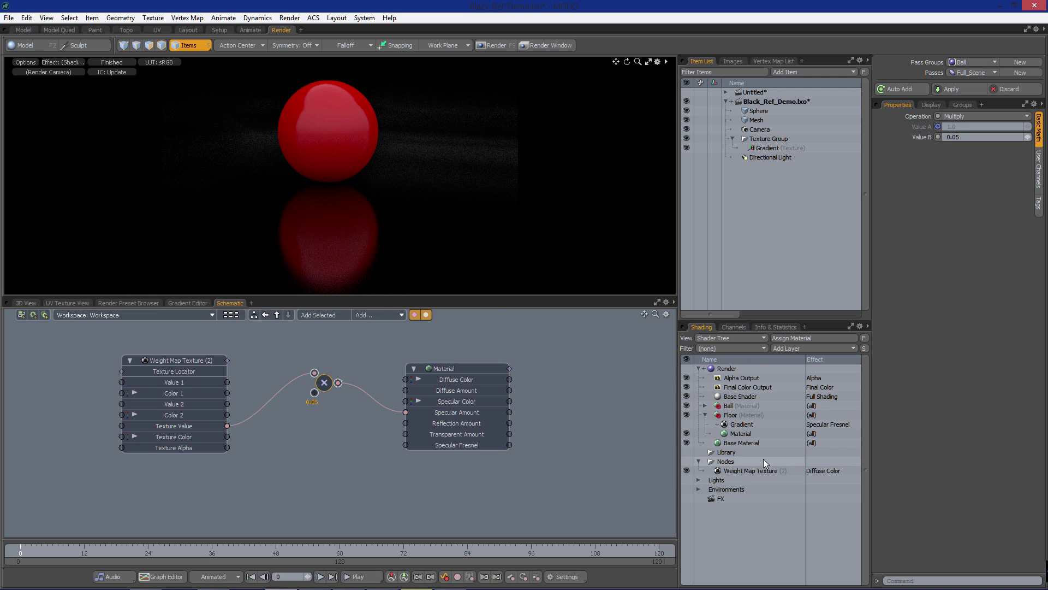
# Step: Set the floor material's Fresnel to 0 %
pyautogui.click(730, 433)
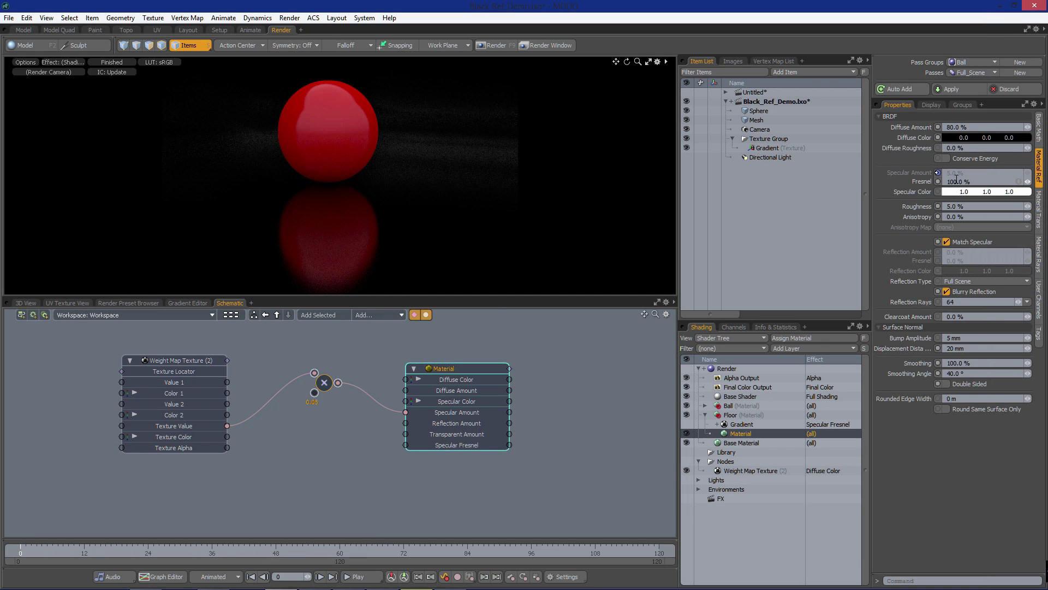
pyautogui.click(957, 182)
pyautogui.write('0')
pyautogui.press('Tab')
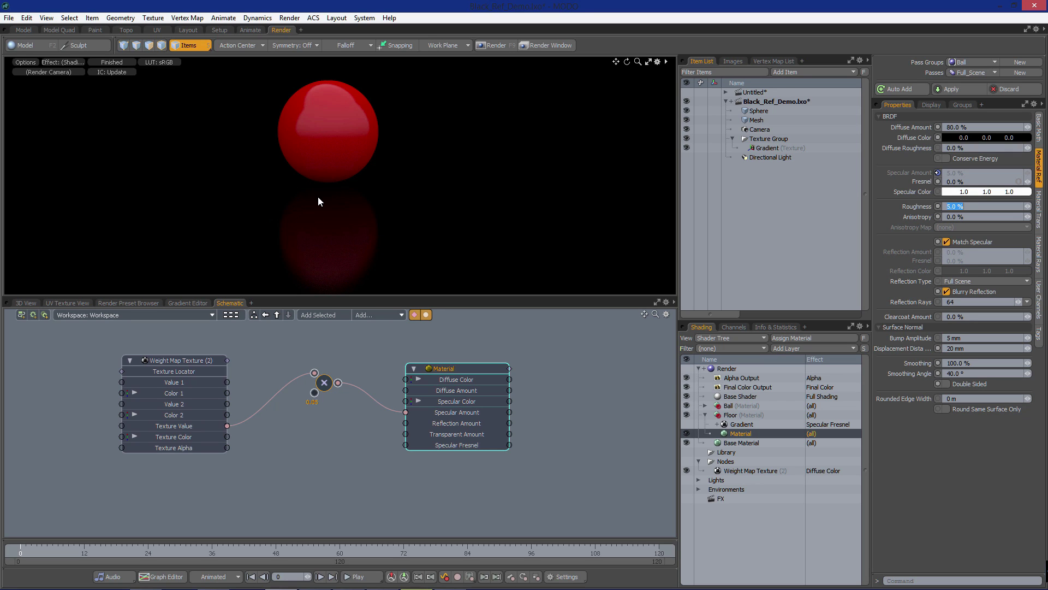
# Step: Test the Multiply node's second value at 0.1 and 0.5, restore .05, and link Texture Value to Specular Fresnel
pyautogui.doubleClick(322, 384)
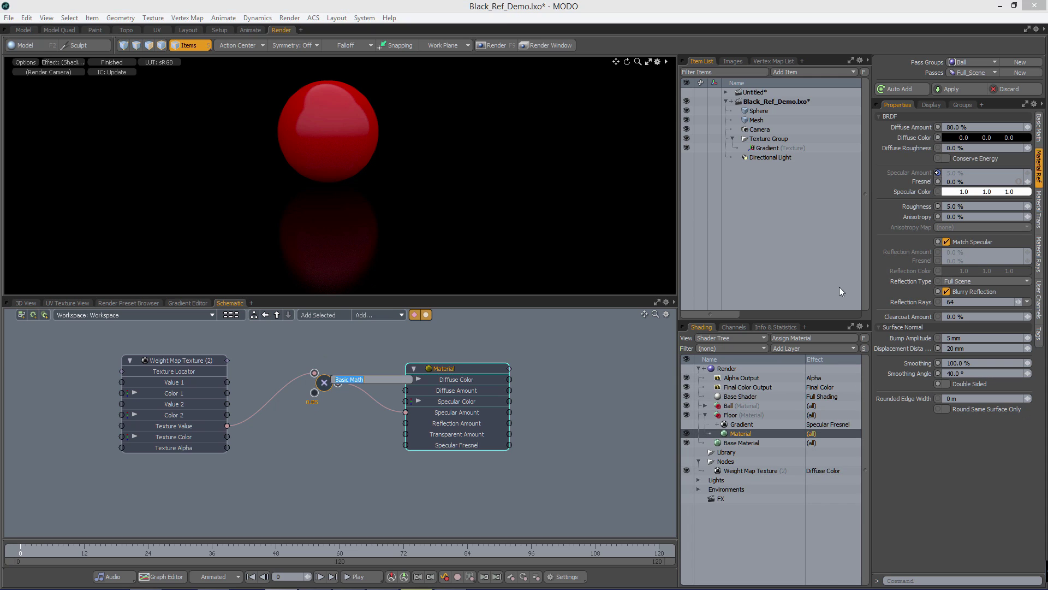
pyautogui.press('Escape')
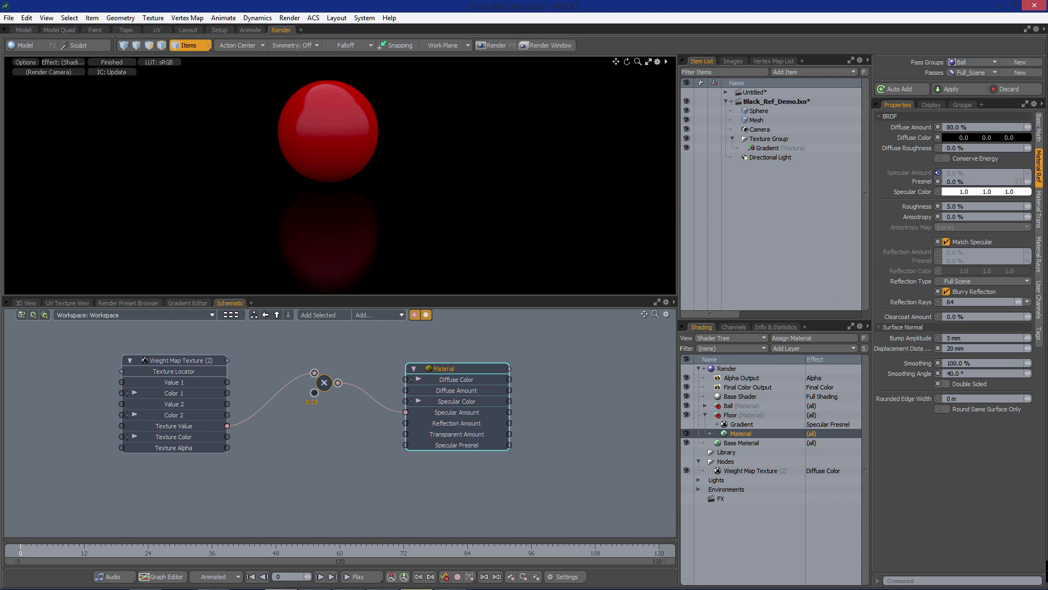
pyautogui.click(1039, 126)
pyautogui.click(965, 137)
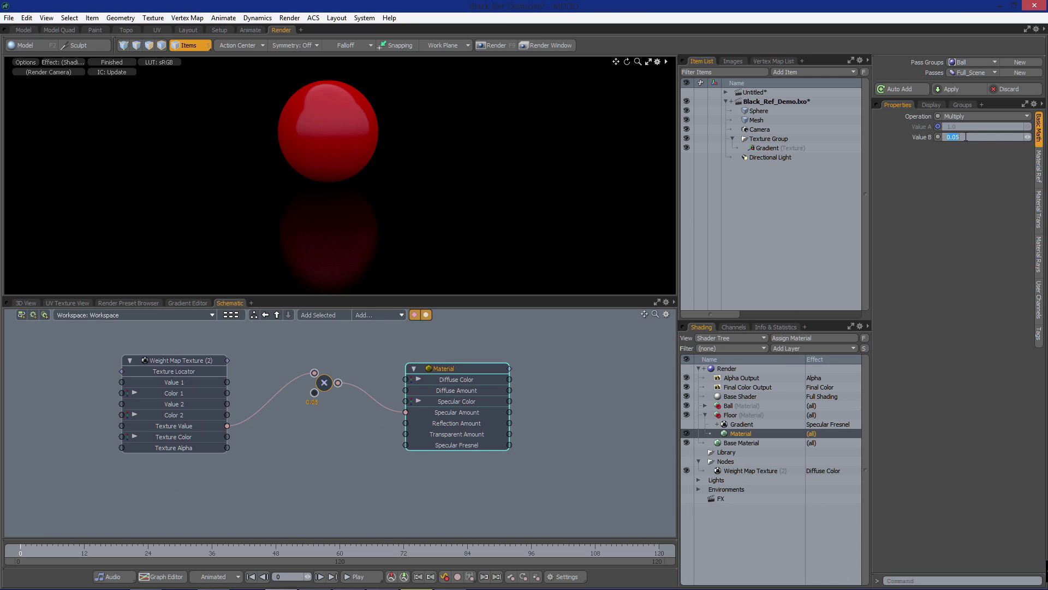
pyautogui.write('0.1')
pyautogui.press('Return')
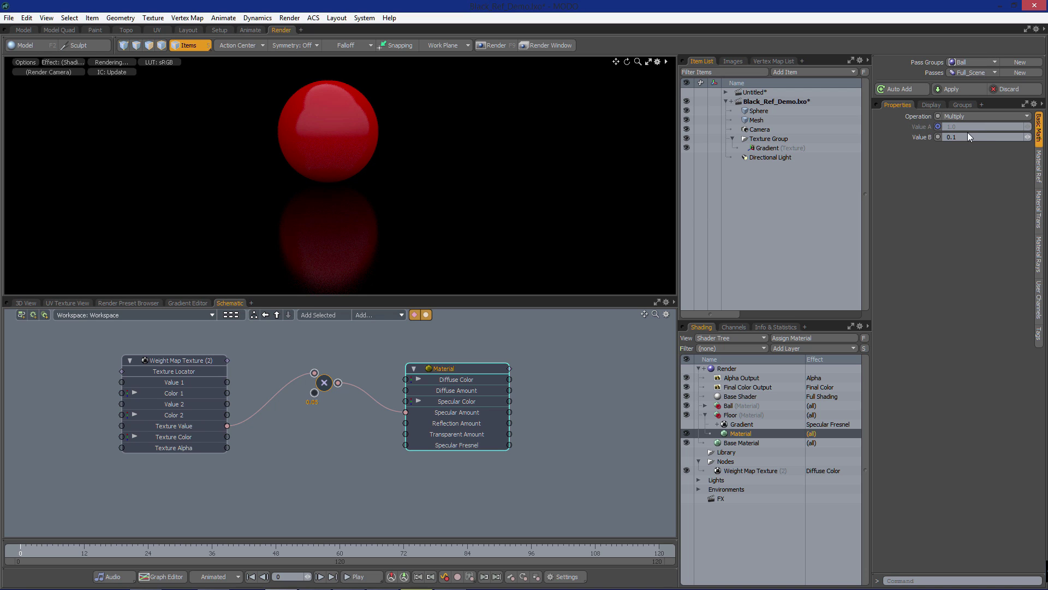
pyautogui.click(961, 138)
pyautogui.write('0.5')
pyautogui.press('Return')
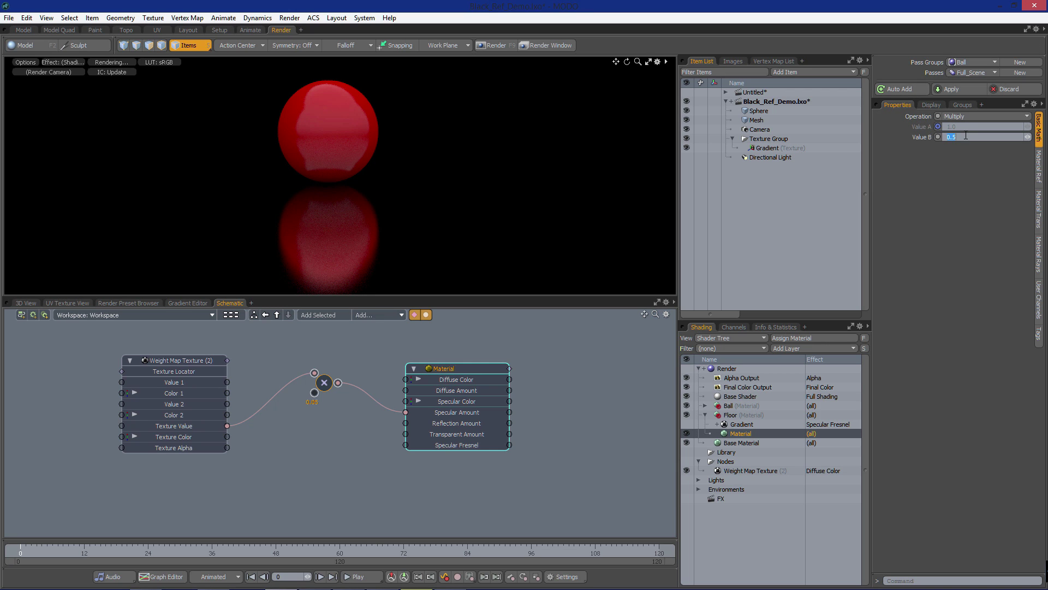
pyautogui.write('.05')
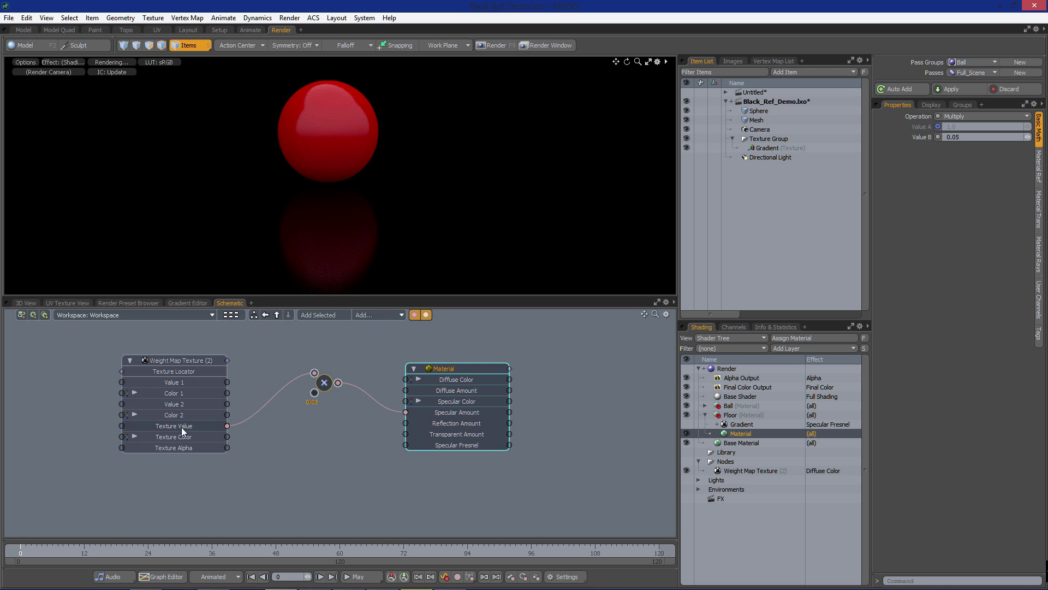
pyautogui.moveTo(227, 426); pyautogui.dragTo(412, 446)
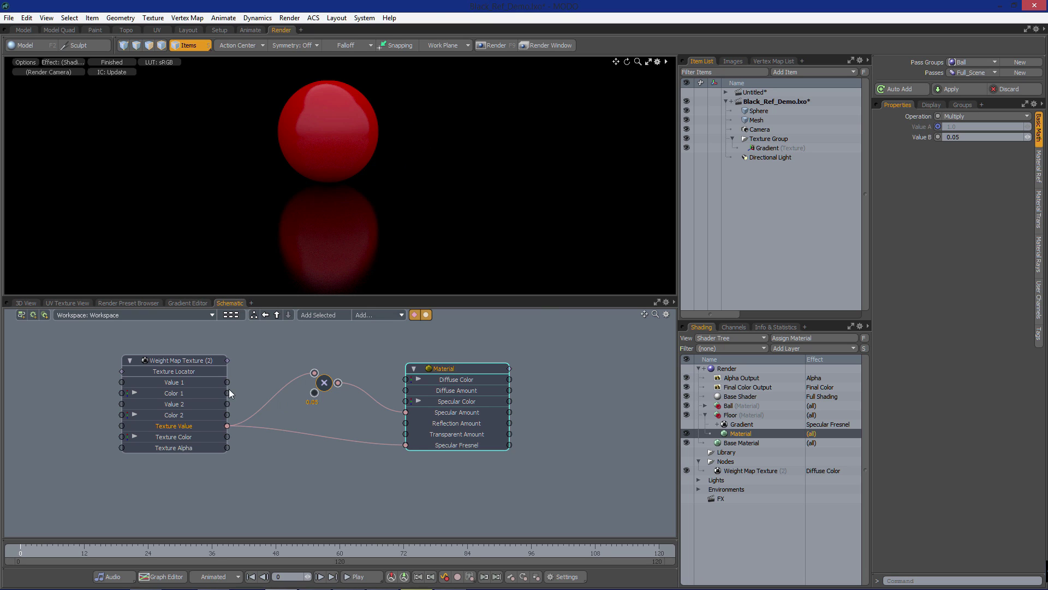
# Step: Shift the Weight Map Texture node slightly left and nudge the Multiply node down-right
pyautogui.moveTo(193, 360); pyautogui.dragTo(182, 369)
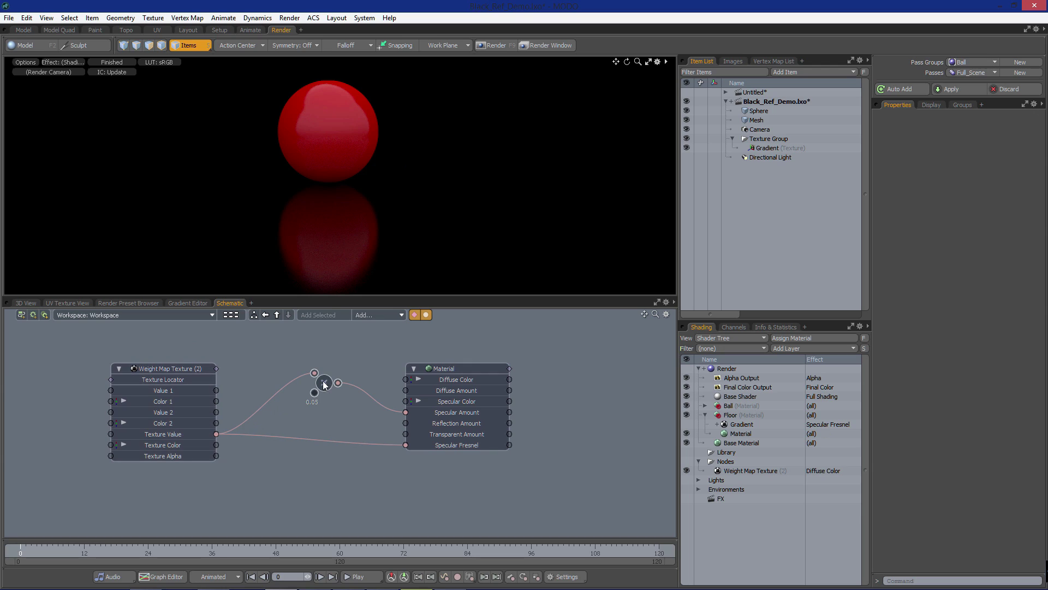
pyautogui.moveTo(324, 385); pyautogui.dragTo(328, 390)
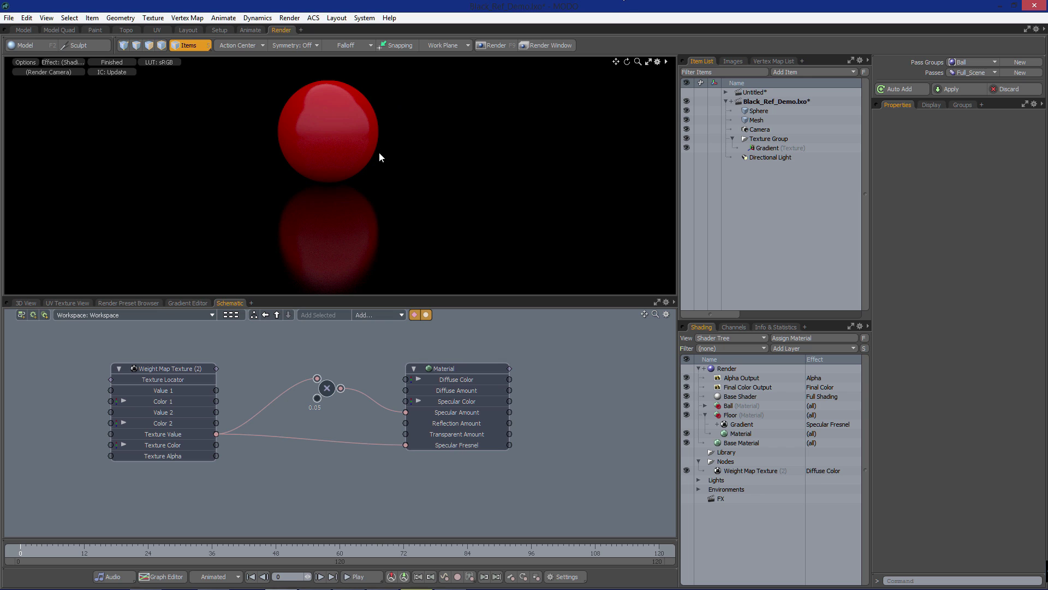
pyautogui.press('e')
pyautogui.moveTo(447, 200); pyautogui.dragTo(267, 227)
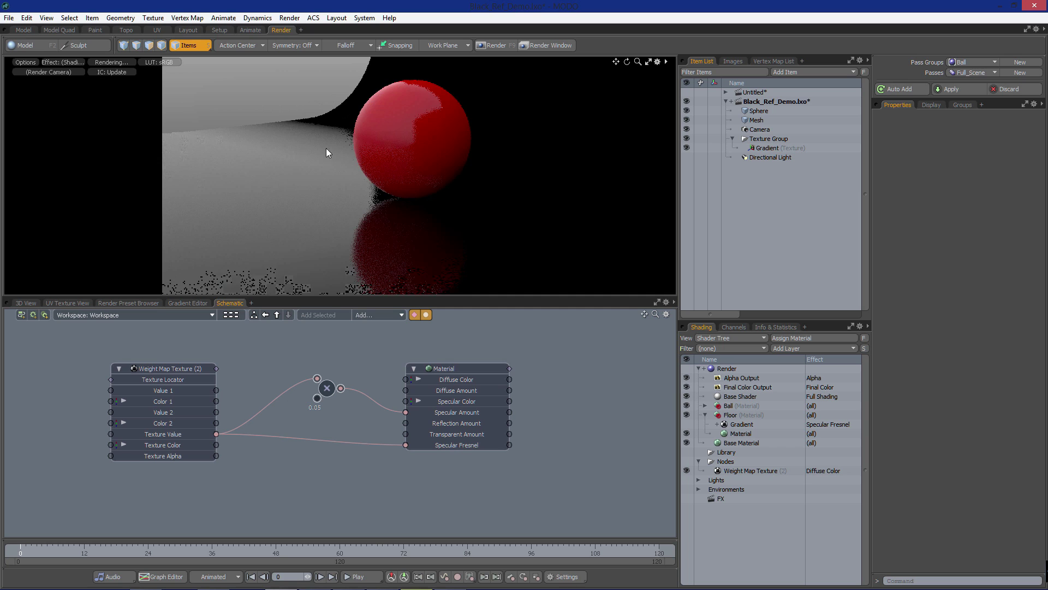
pyautogui.hotkey('ctrl', 'z')
pyautogui.keyDown('alt'); pyautogui.moveTo(368, 130); pyautogui.dragTo(369, 240); pyautogui.keyUp('alt')
pyautogui.keyDown('ctrl'); pyautogui.keyDown('alt'); pyautogui.moveTo(349, 185); pyautogui.dragTo(259, 160); pyautogui.keyUp('alt'); pyautogui.keyUp('ctrl')
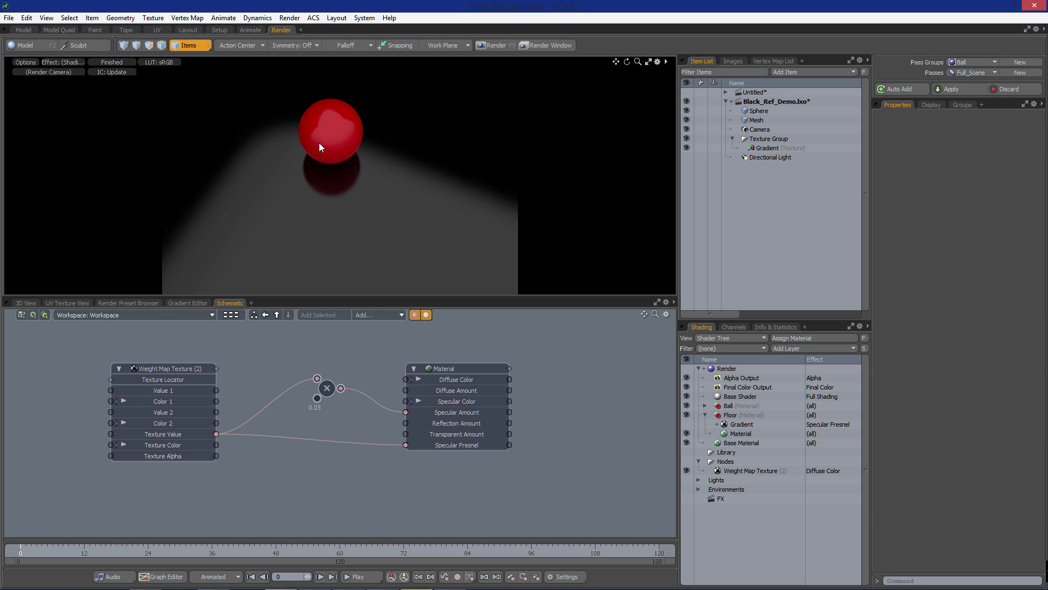
pyautogui.keyDown('ctrl'); pyautogui.keyDown('alt'); pyautogui.moveTo(319, 143); pyautogui.dragTo(334, 155); pyautogui.keyUp('alt'); pyautogui.keyUp('ctrl')
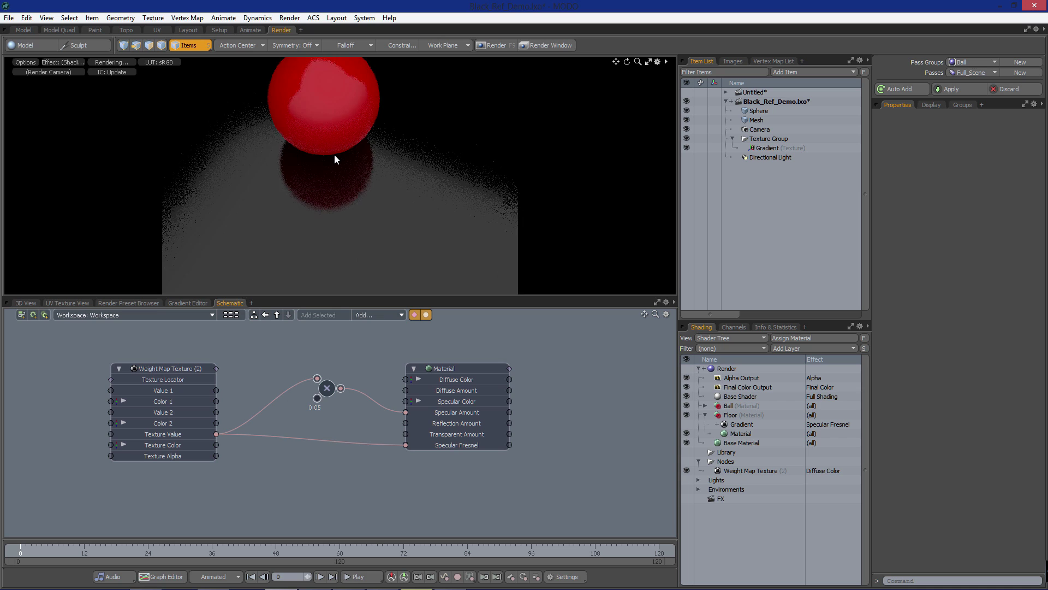
pyautogui.hotkey('ctrl', 'z')
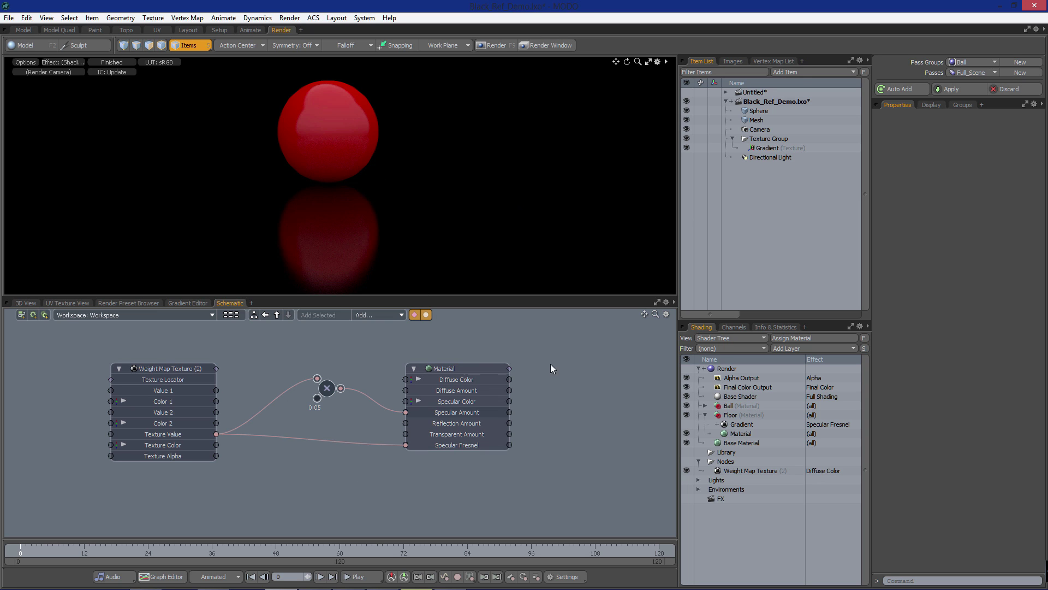
pyautogui.click(24, 303)
pyautogui.moveTo(341, 416)
pyautogui.keyDown('ctrl'); pyautogui.keyDown('alt'); pyautogui.mouseDown()
pyautogui.moveTo(259, 399)
pyautogui.moveTo(336, 407)
pyautogui.mouseUp(); pyautogui.keyUp('alt'); pyautogui.keyUp('ctrl')
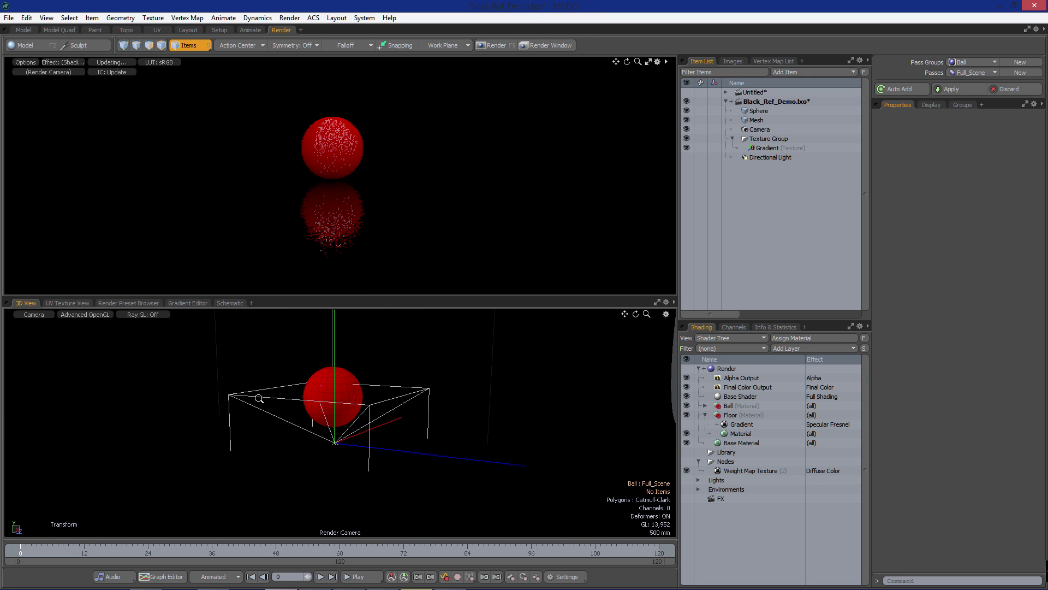
pyautogui.hotkey('ctrl', 'x')
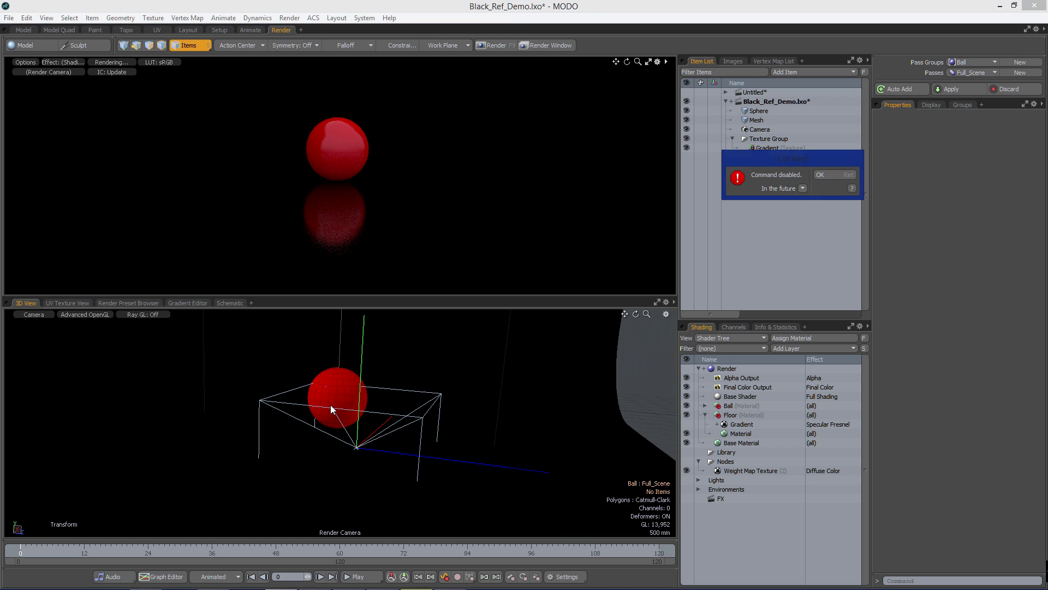
pyautogui.click(824, 178)
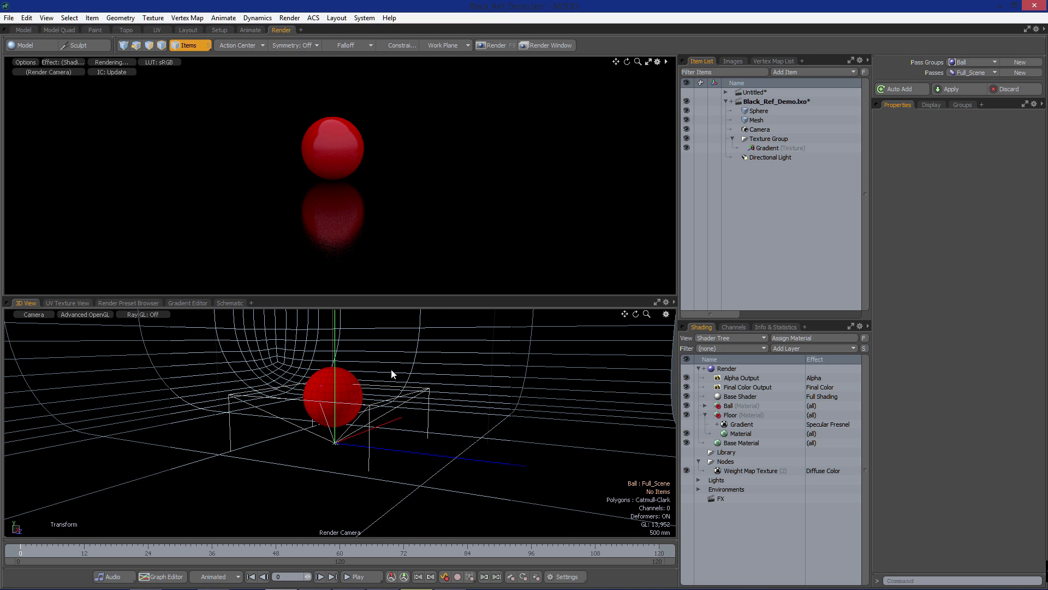
pyautogui.keyDown('ctrl'); pyautogui.keyDown('alt'); pyautogui.moveTo(391, 370); pyautogui.dragTo(396, 388); pyautogui.keyUp('alt'); pyautogui.keyUp('ctrl')
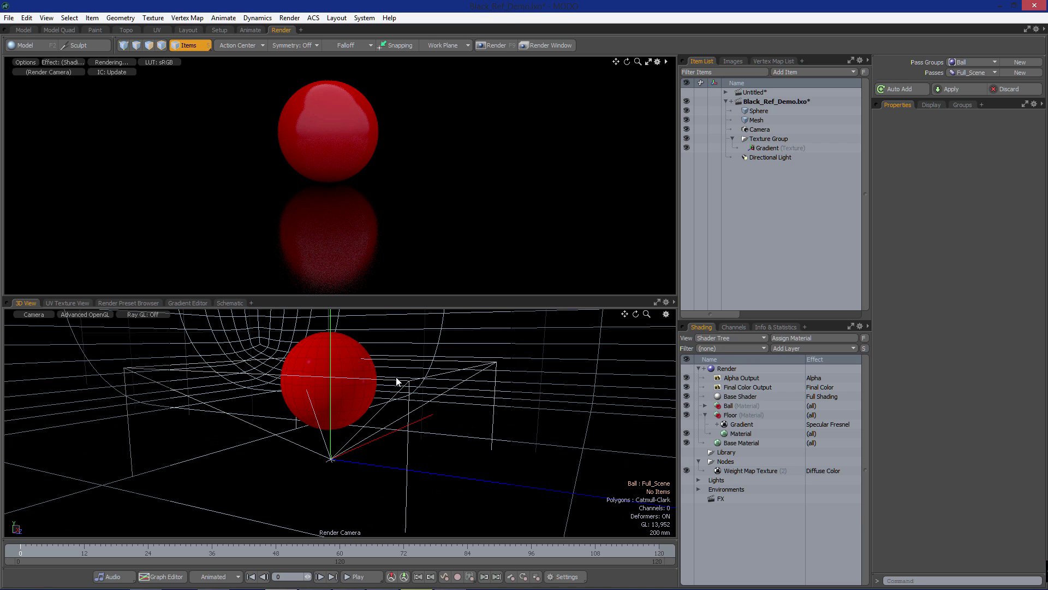
pyautogui.hotkey('ctrl', 'space')
pyautogui.click(428, 355)
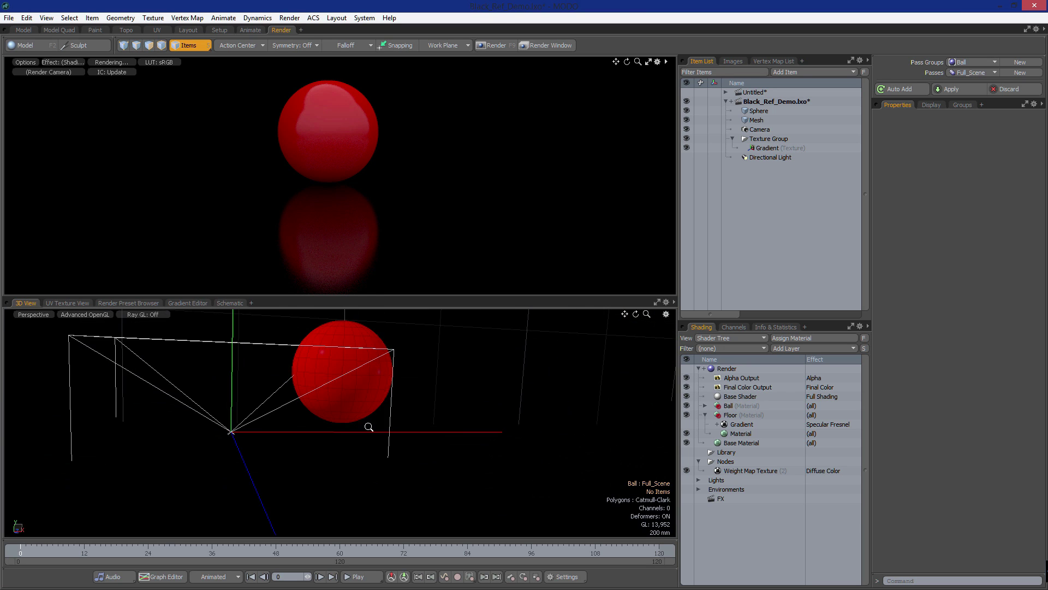
pyautogui.keyDown('alt'); pyautogui.keyDown('shift'); pyautogui.moveTo(442, 419); pyautogui.dragTo(390, 483); pyautogui.keyUp('shift'); pyautogui.keyUp('alt')
pyautogui.keyDown('alt'); pyautogui.moveTo(391, 483); pyautogui.dragTo(423, 460); pyautogui.keyUp('alt')
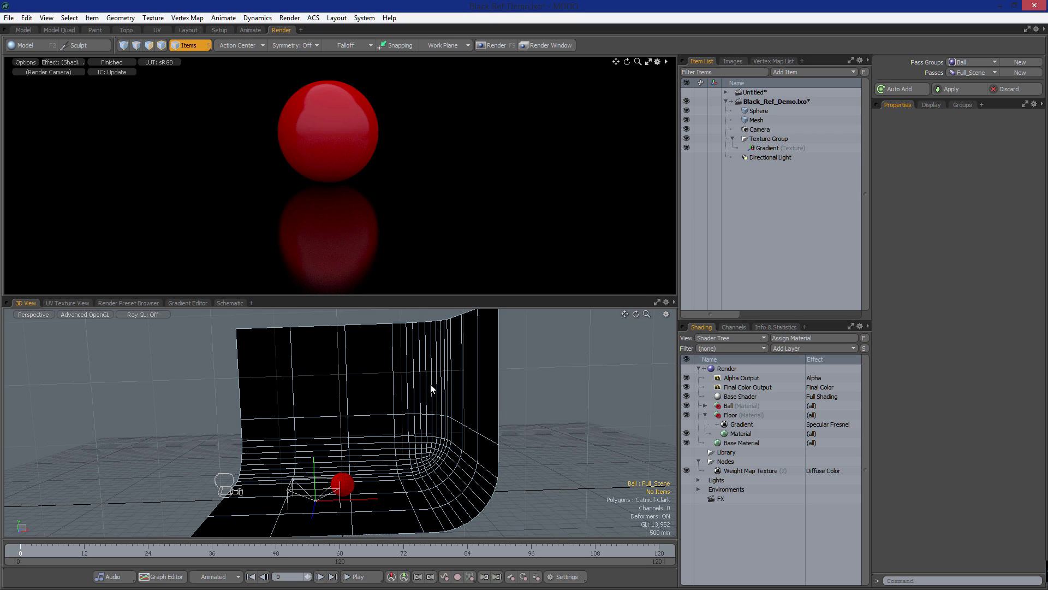
pyautogui.click(189, 303)
pyautogui.click(230, 303)
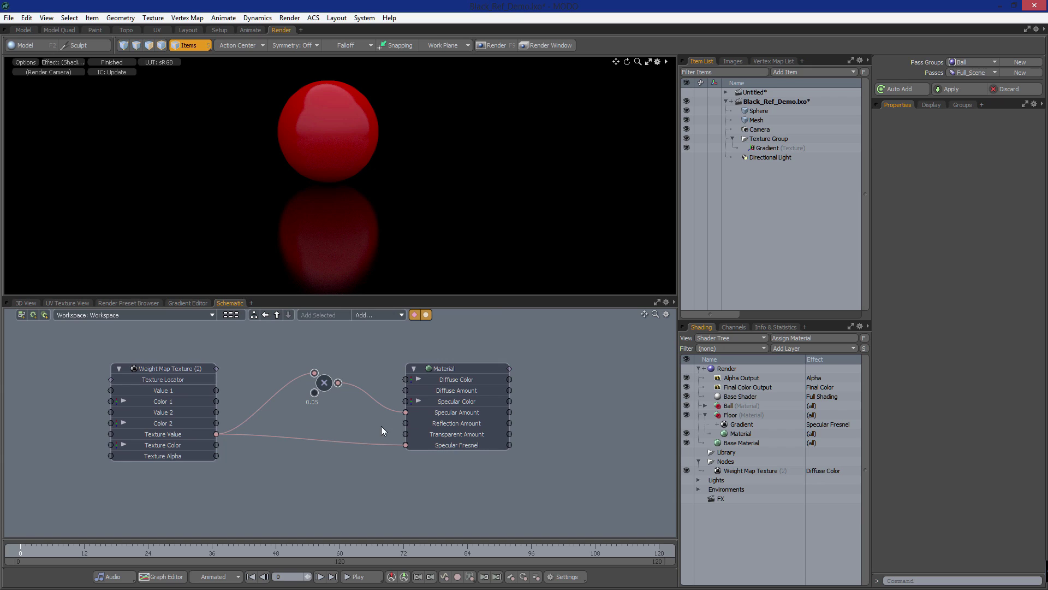